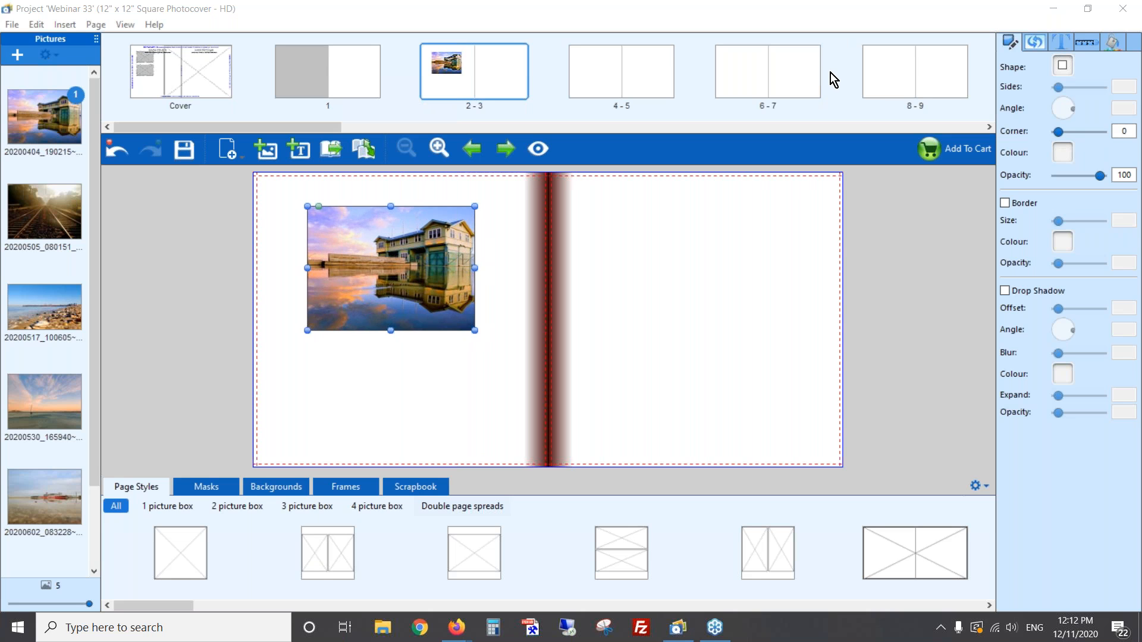
Step: Give the picture on page 2 a black 15.0 border and a drop shadow
left_click(1005, 204)
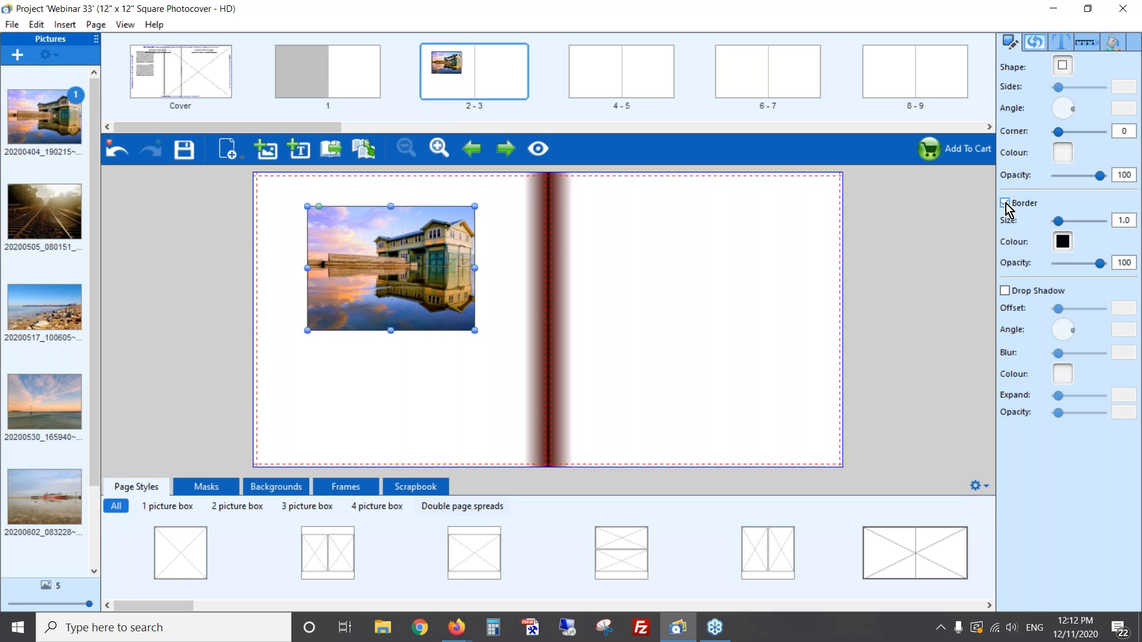
left_click_drag(1059, 221, 1073, 223)
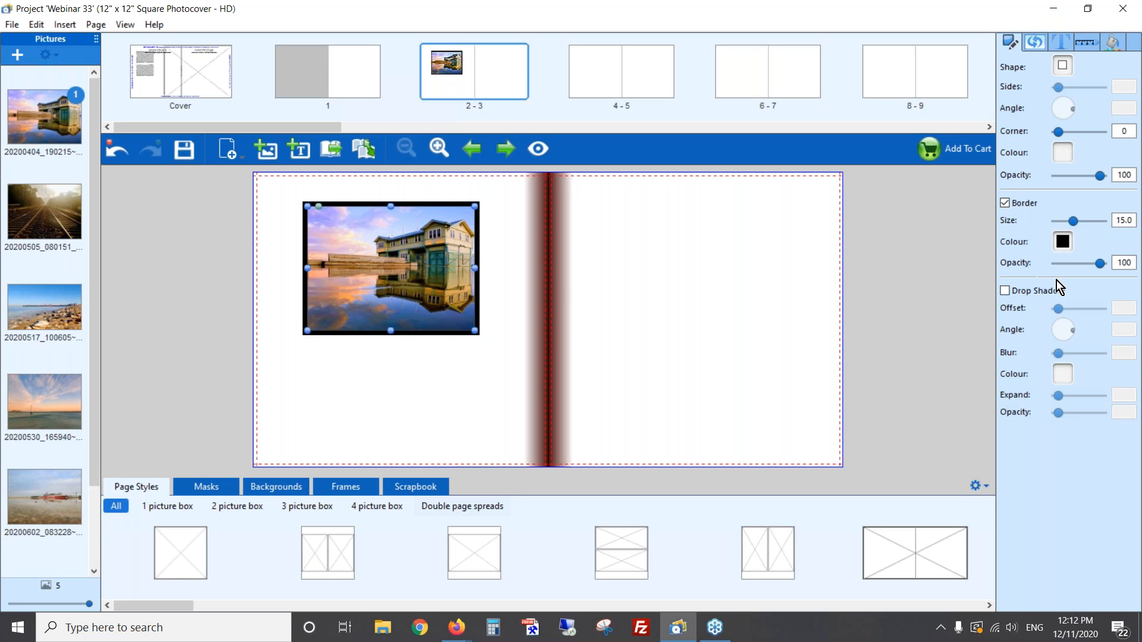
left_click(1006, 292)
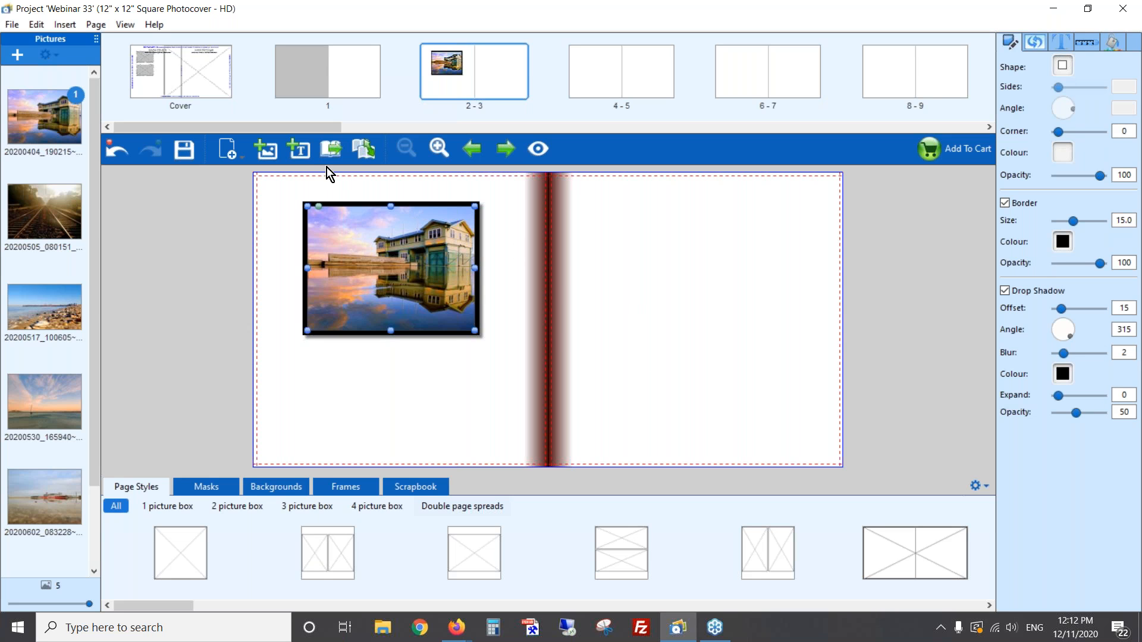
Step: Add a text box beneath the picture on page 2 and enter "The Gatehouse, Port Melbourne"
left_click(301, 148)
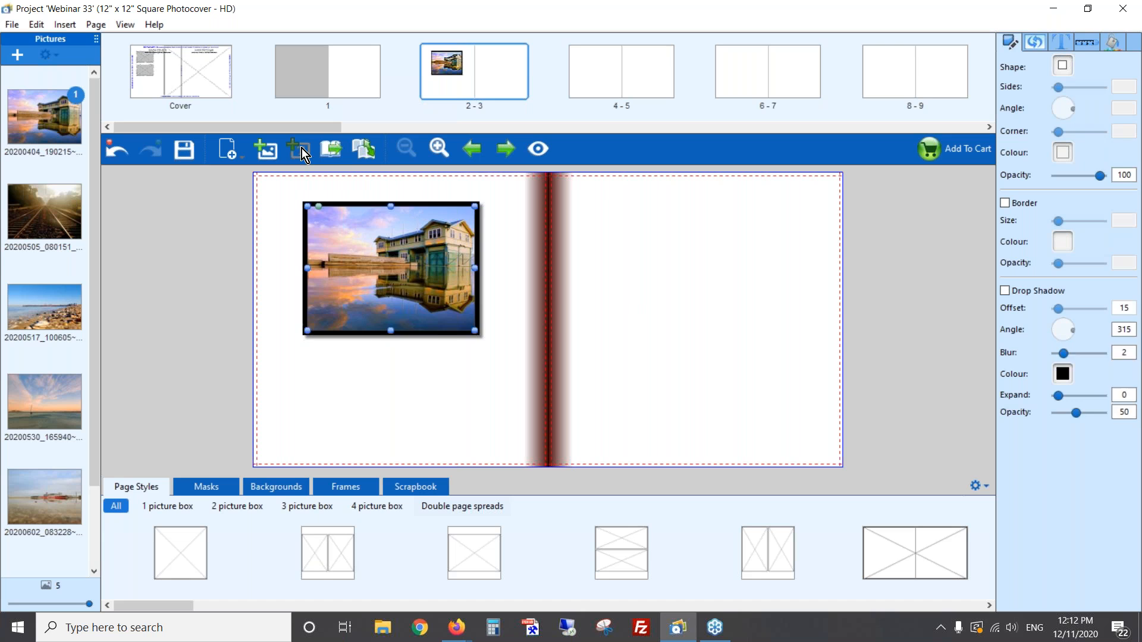
left_click(410, 332)
left_click_drag(410, 386, 453, 382)
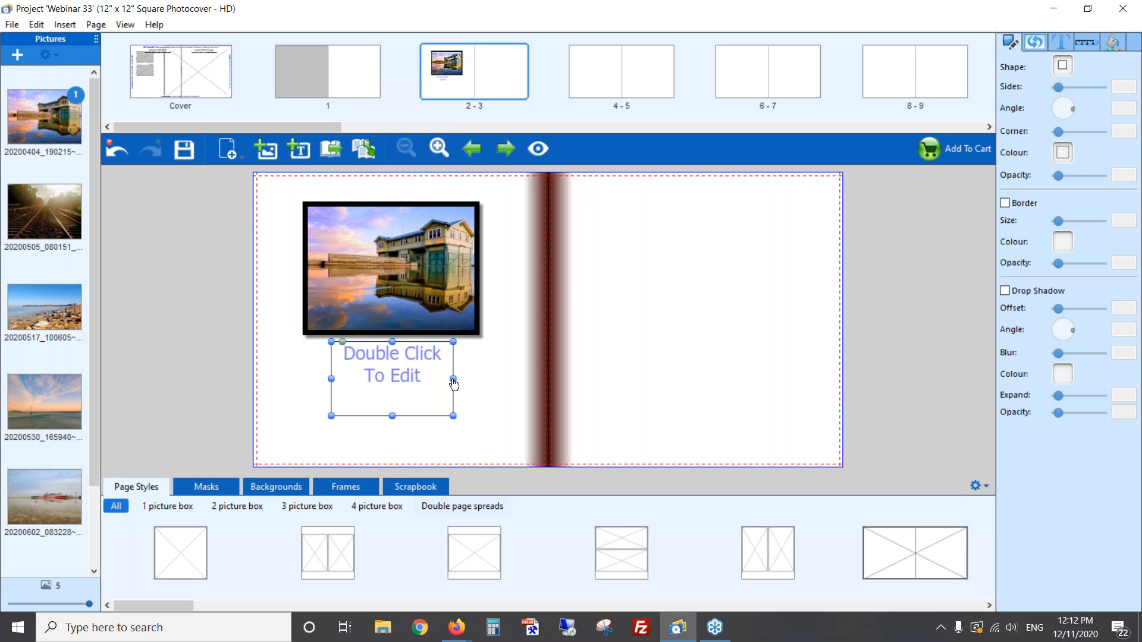
double_click(402, 360)
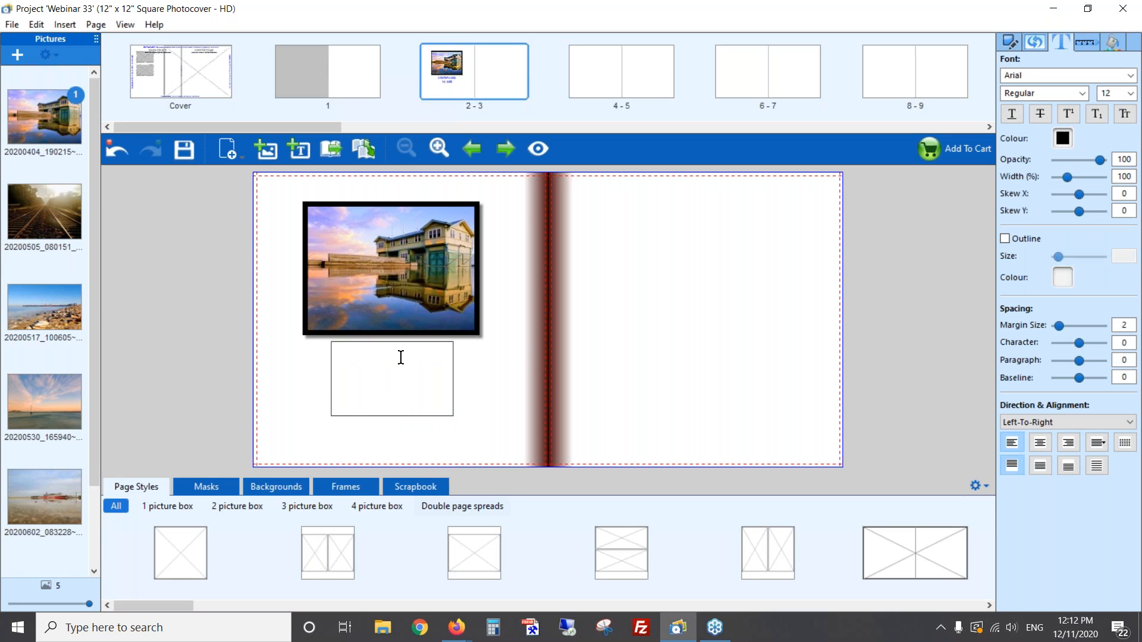
type("The Gatehouse, Port Melbourne")
Step: Format the whole caption in Lucida Calligraphy, size 16, centred horizontally in its box
key("ctrl+a")
left_click(1129, 77)
type("l")
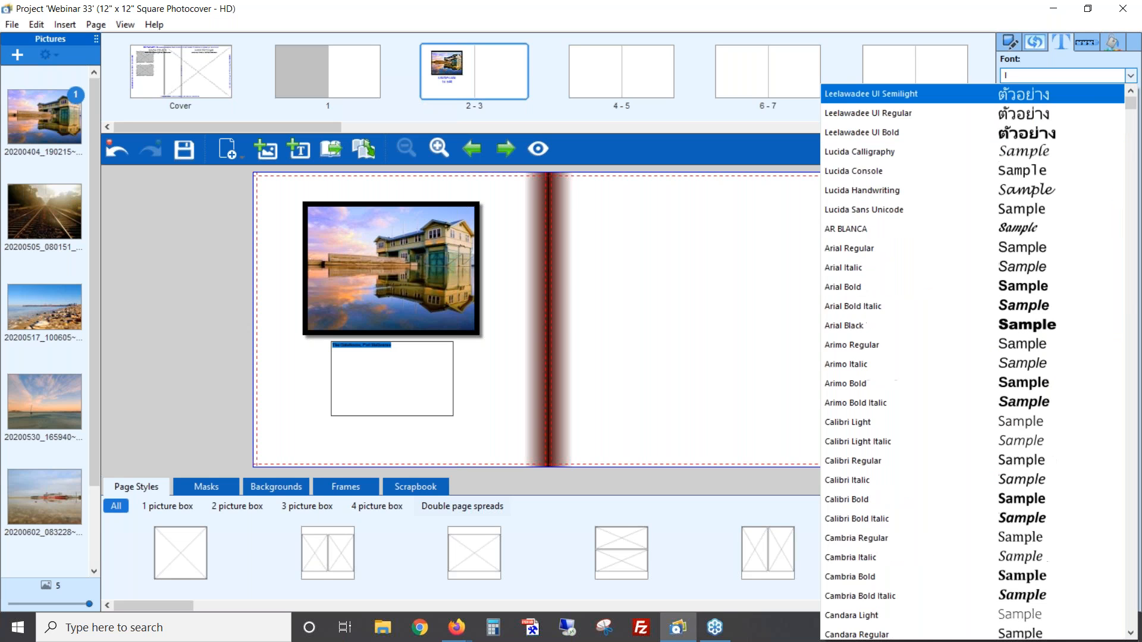
left_click(890, 156)
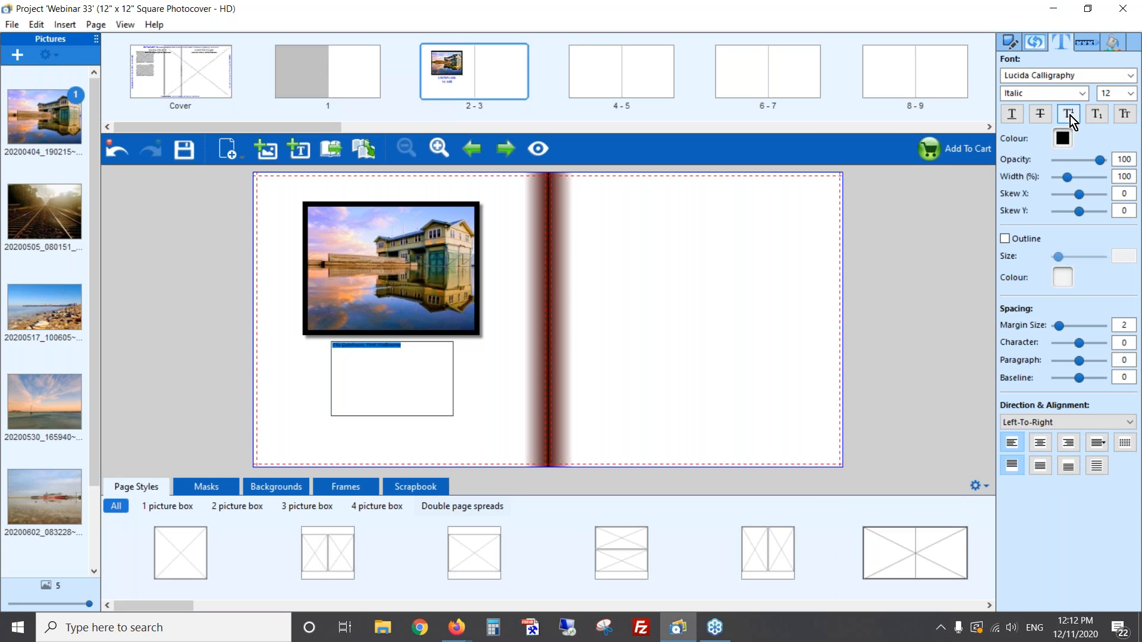
left_click(1130, 93)
left_click(1118, 164)
left_click(1039, 445)
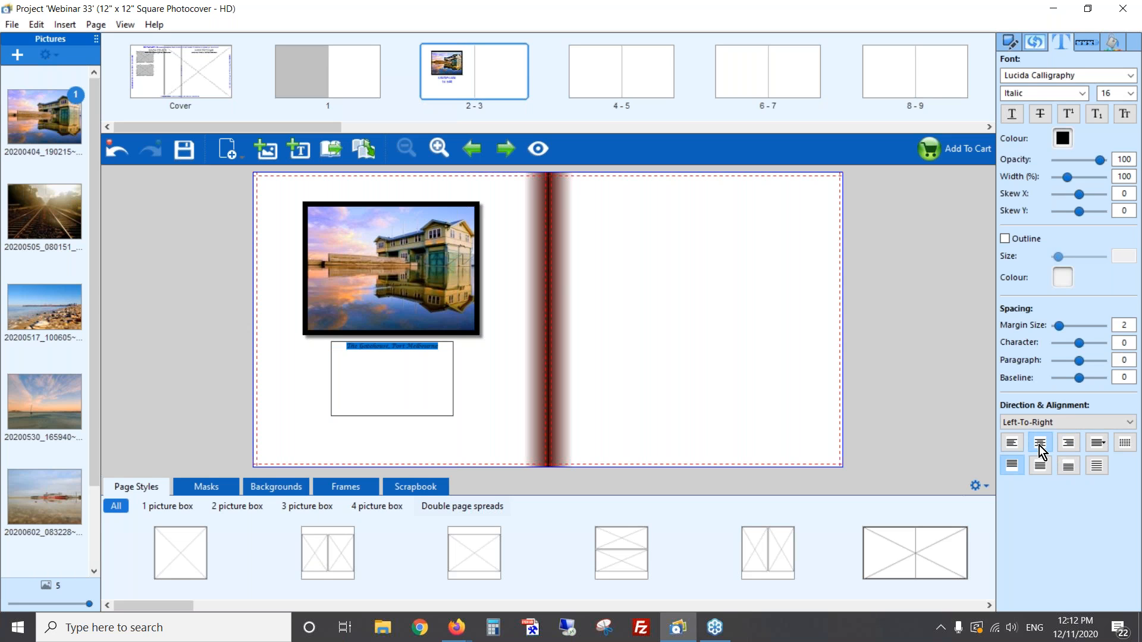
left_click(476, 388)
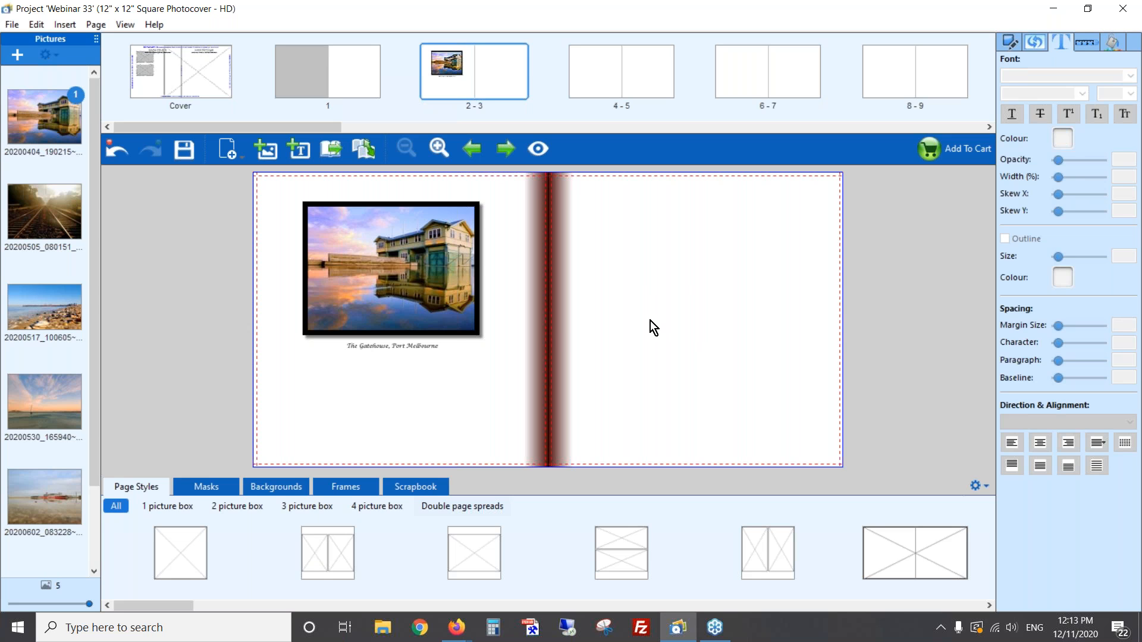
Step: Duplicate the picture and its caption together and place the copies on page 3, aligned with the originals
key("ctrl+a")
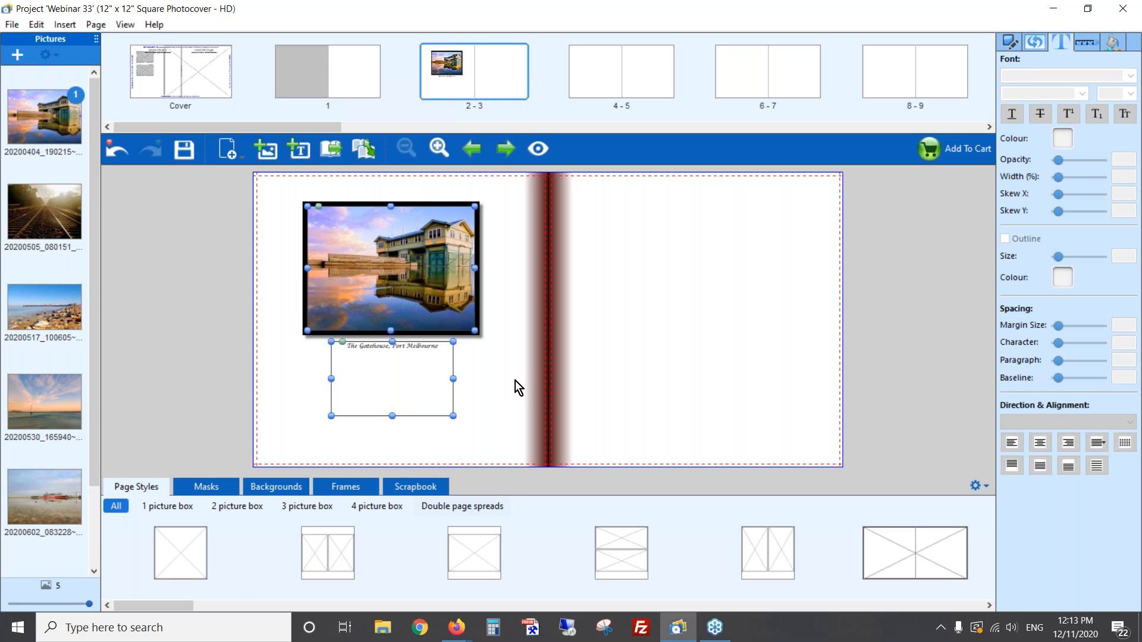
key("ctrl+v")
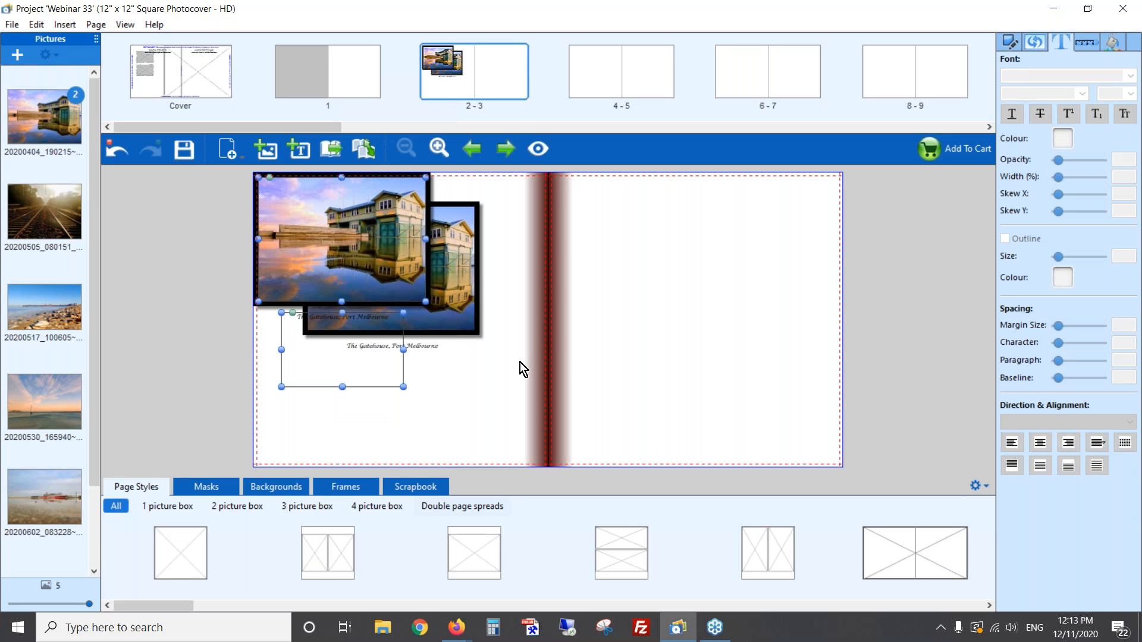
left_click_drag(347, 220, 709, 249)
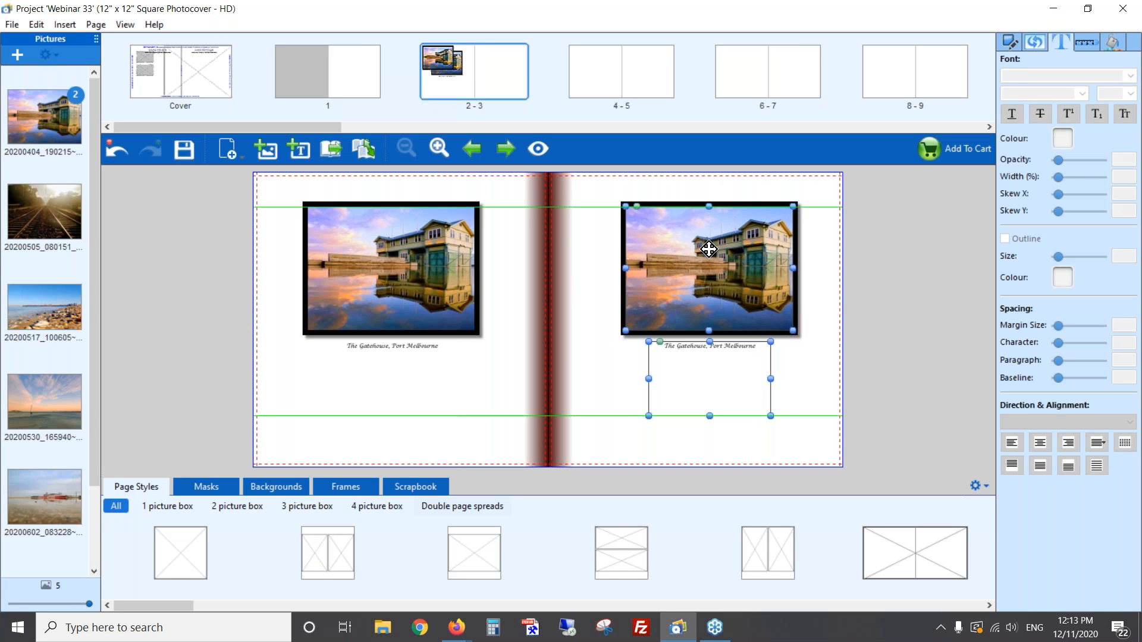
left_click_drag(709, 248, 709, 249)
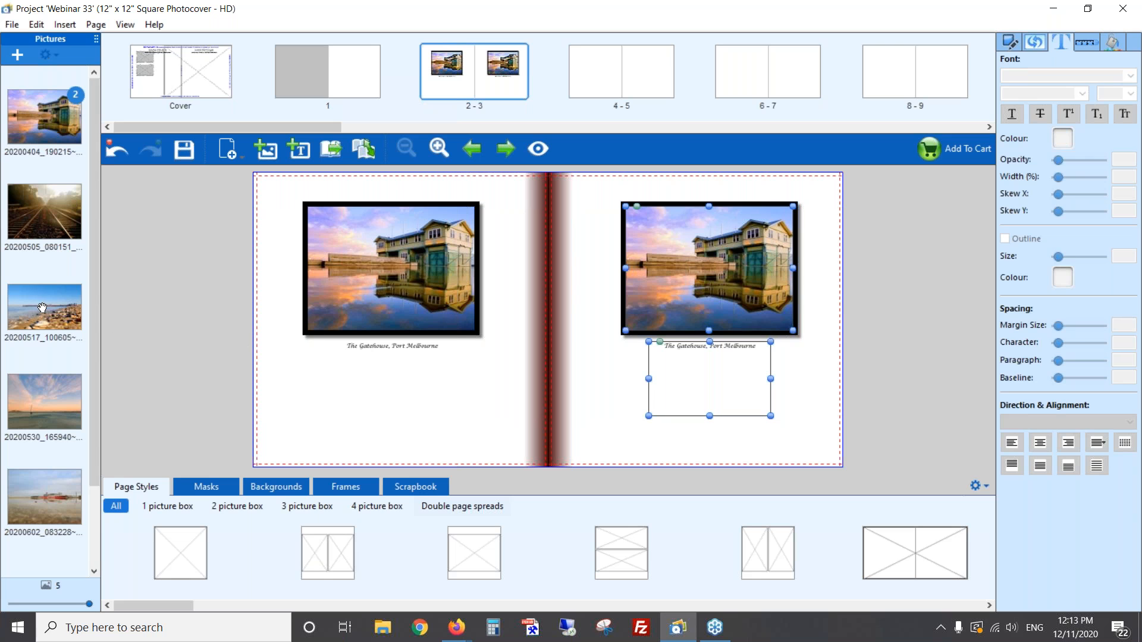
Step: Replace the copied picture on page 3 with the pebble beach photo and change its caption to "Port Melbourne Beach"
left_click_drag(37, 317, 635, 282)
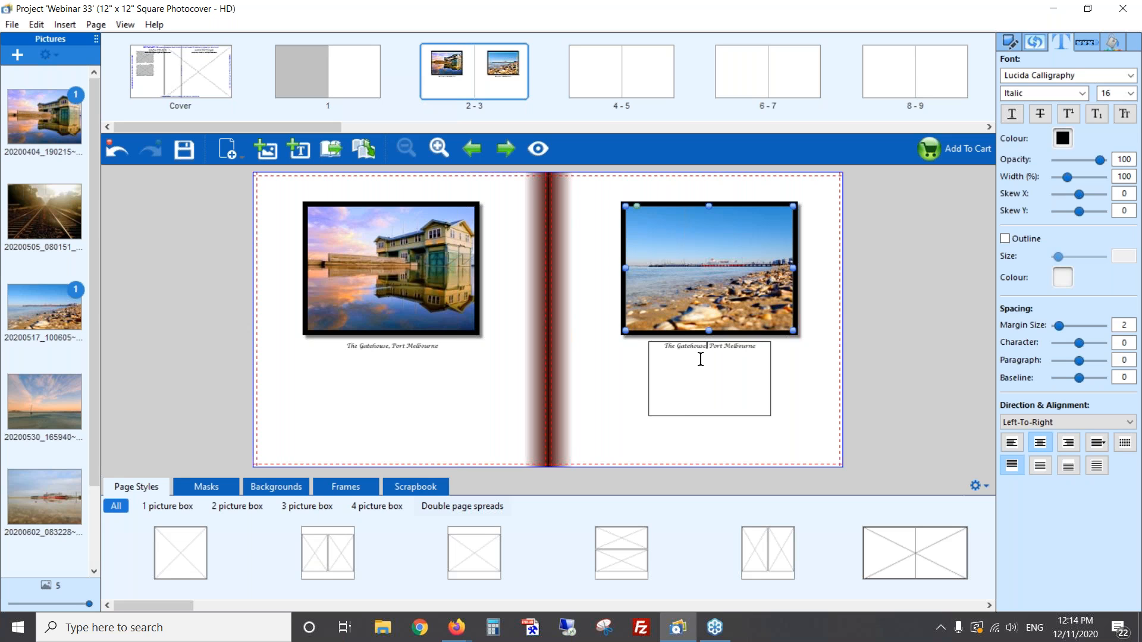
key("shift+Home")
key("BackSpace")
key("Delete")
type("beach")
left_click(601, 372)
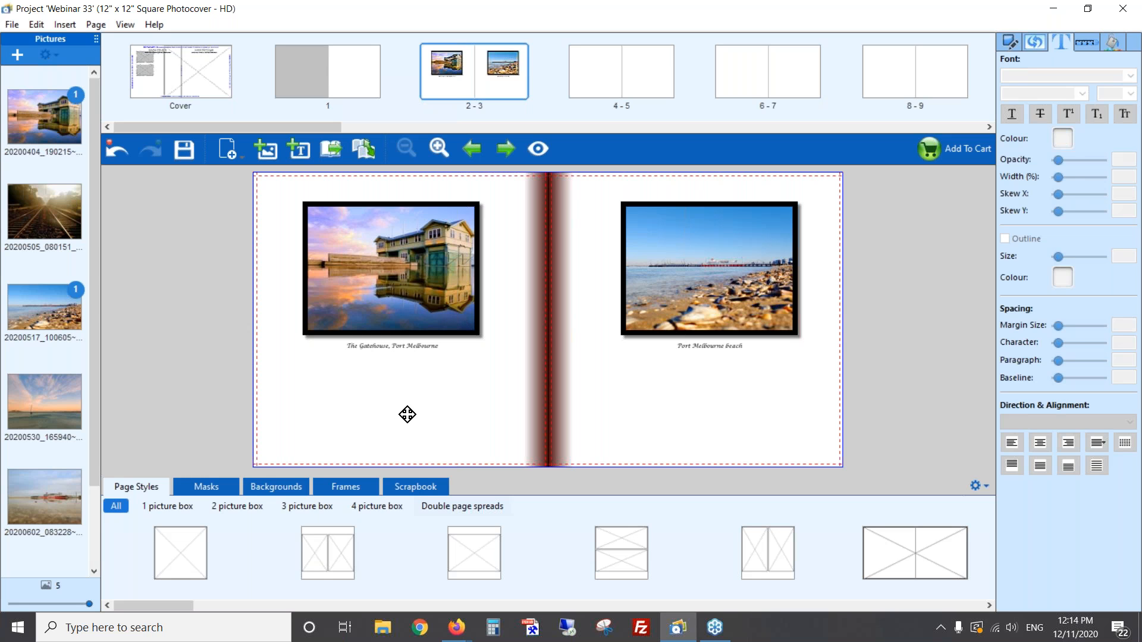
Step: Add a small page-number text box in the lower outer corner of page 2
left_click(300, 149)
left_click_drag(406, 361, 288, 441)
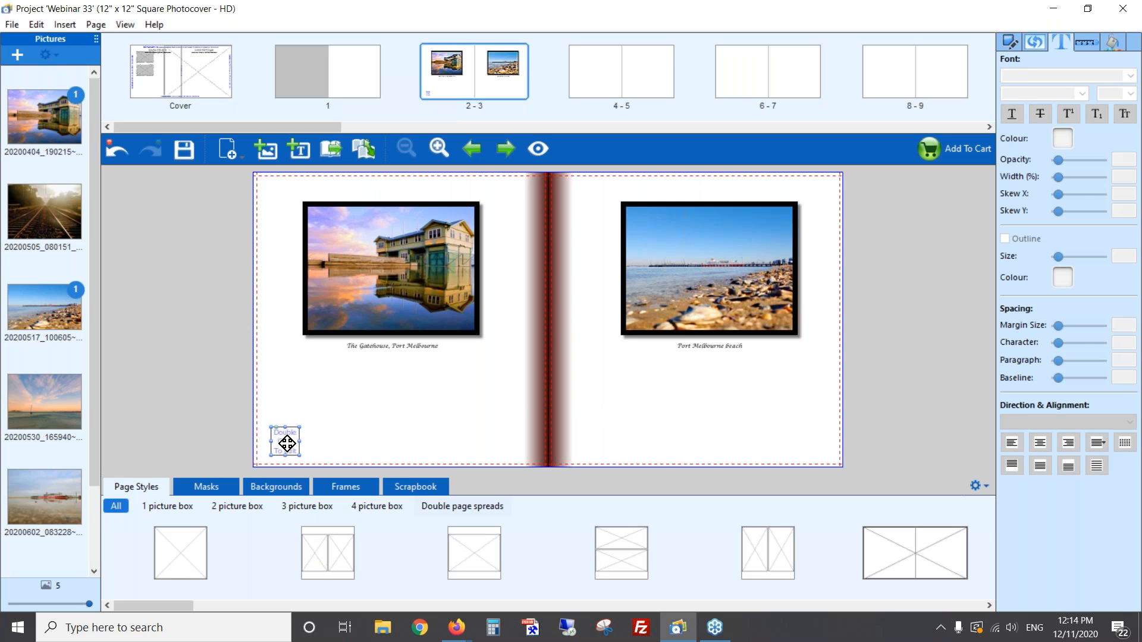
double_click(287, 442)
left_click_drag(285, 430, 287, 460)
left_click(337, 430)
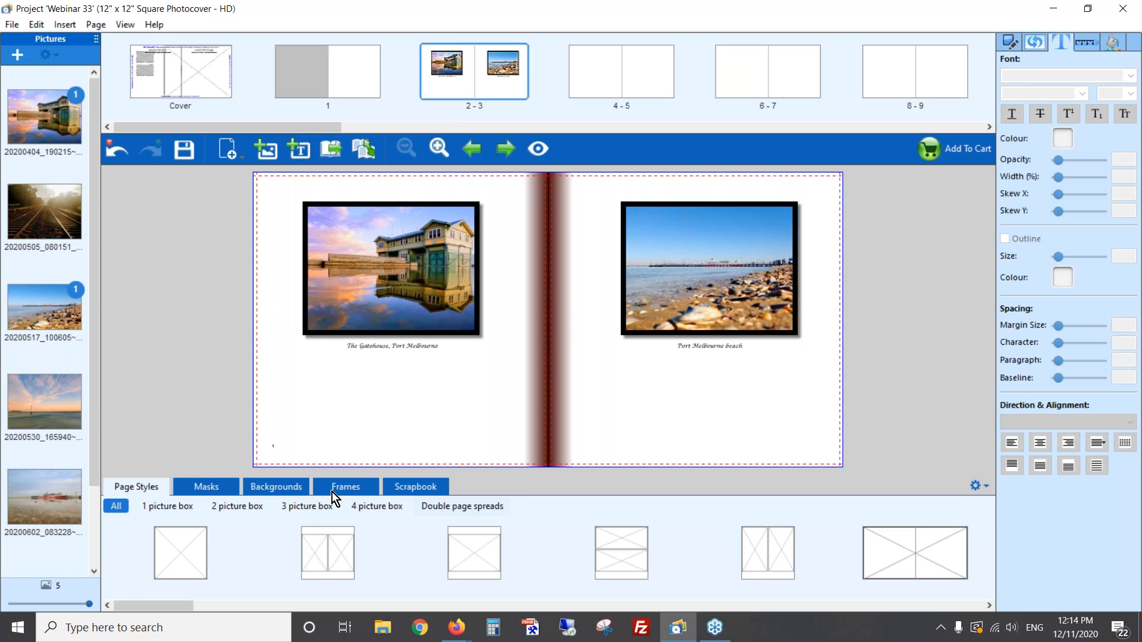
Step: Paste the page-number box in place on pages 4 - 5 with its number updated, and return to pages 2 - 3
left_click(278, 446)
left_click(595, 75)
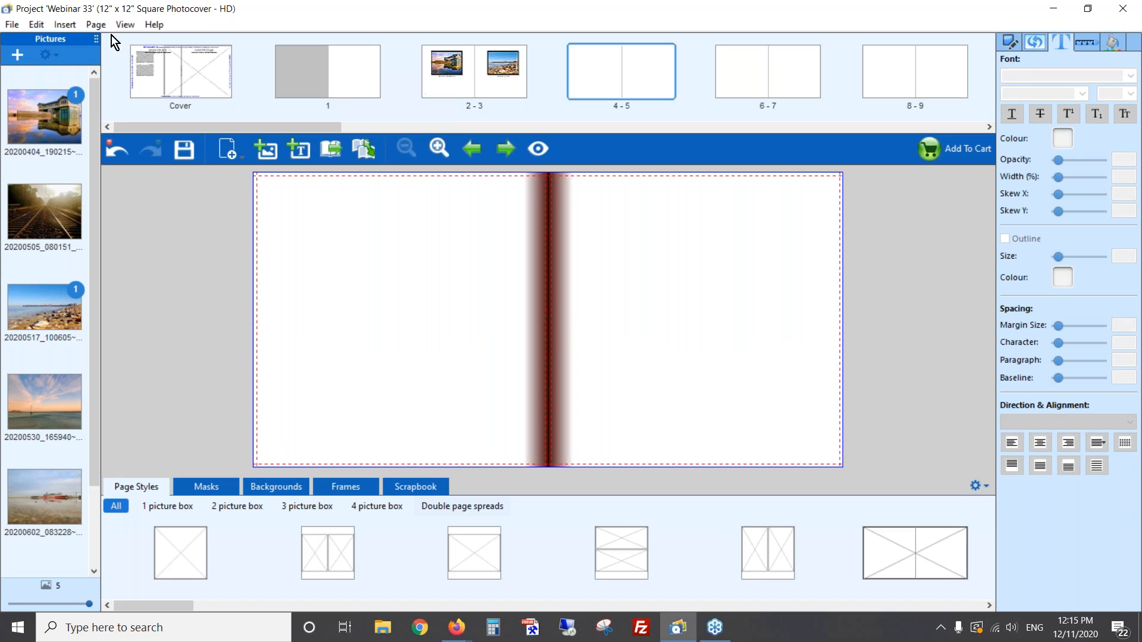
left_click(41, 27)
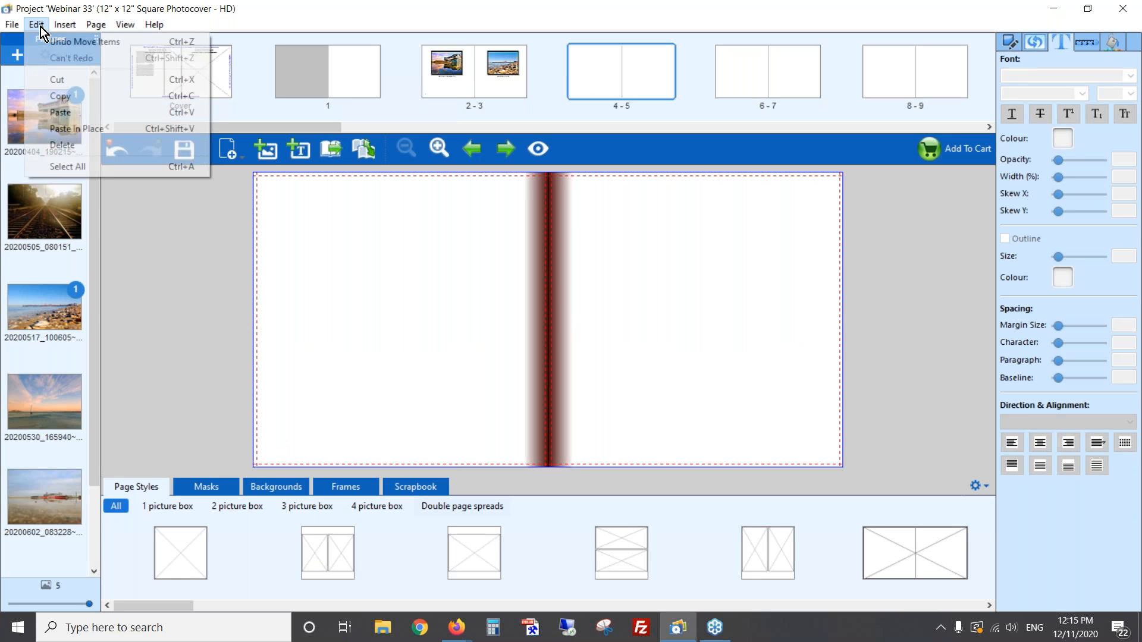
left_click(101, 128)
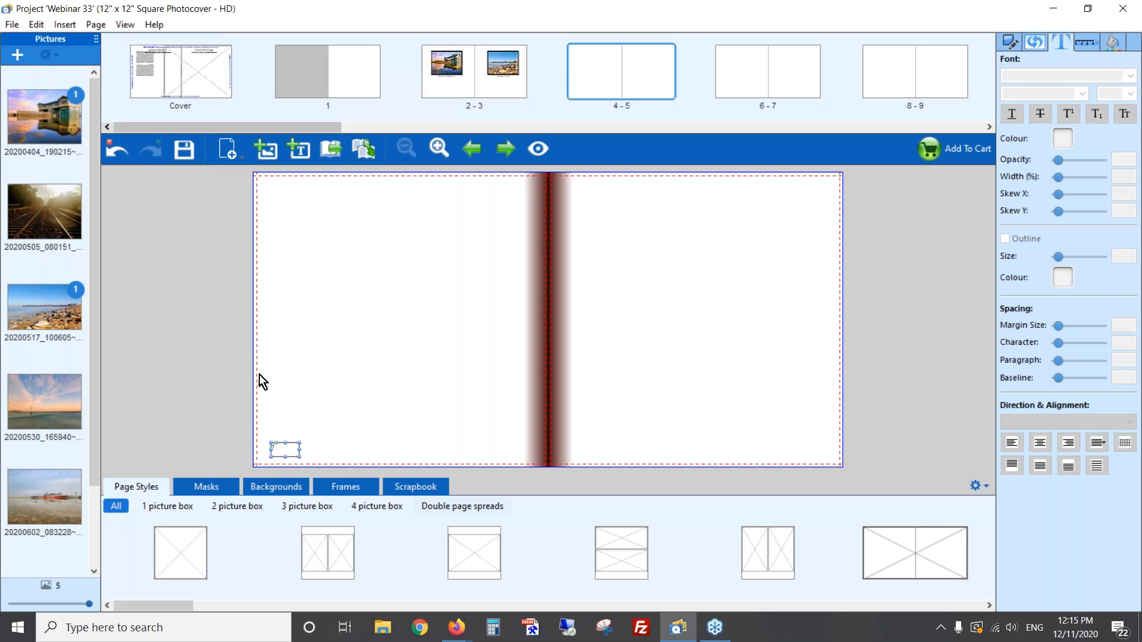
double_click(284, 448)
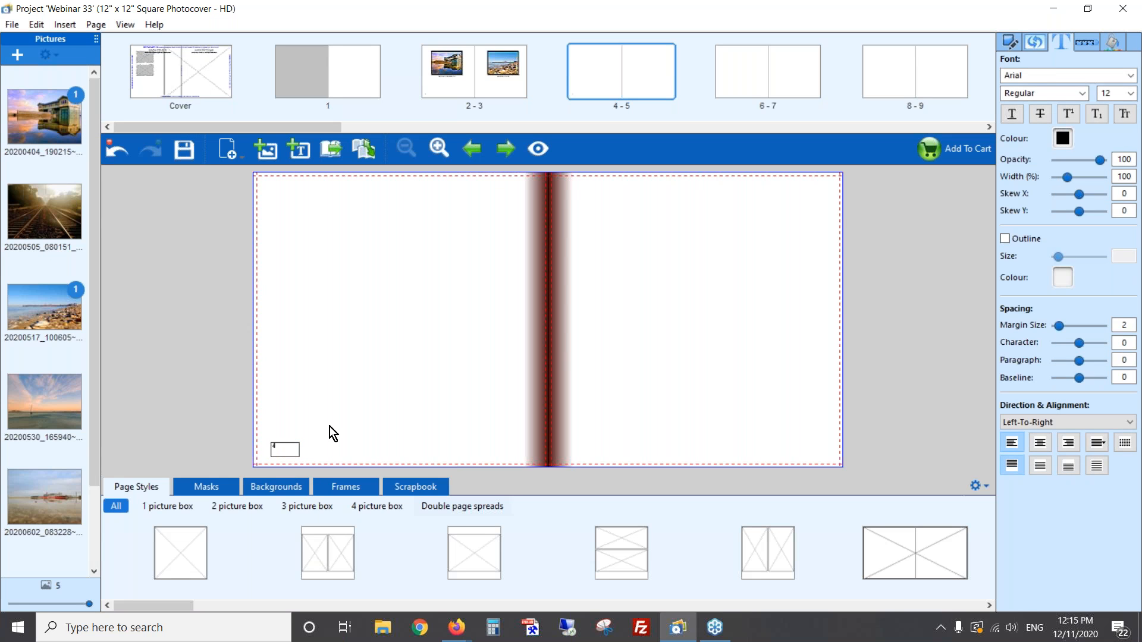
left_click(373, 413)
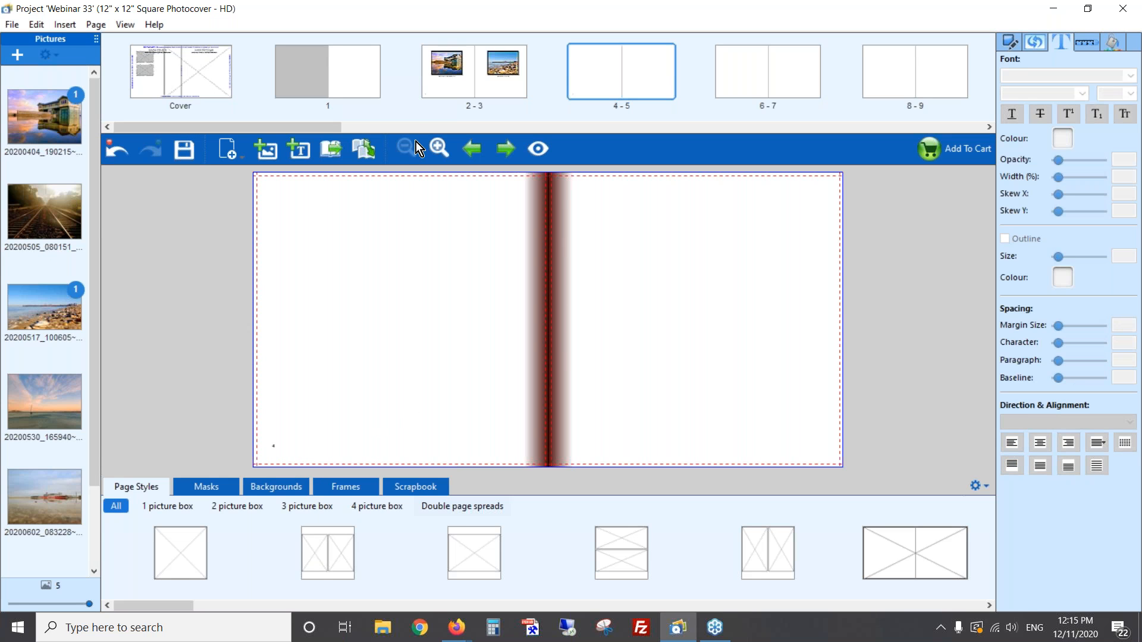
left_click(459, 86)
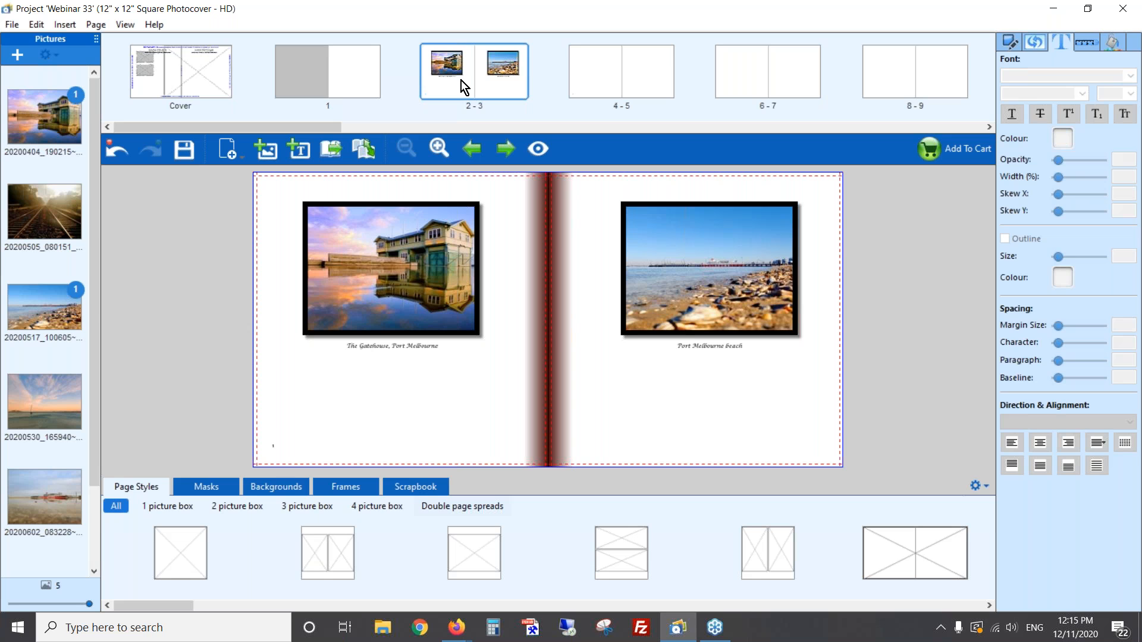
Step: Try narrowing the Gatehouse picture box and shifting the photo inside it to show the building, and undo both changes
left_click(396, 251)
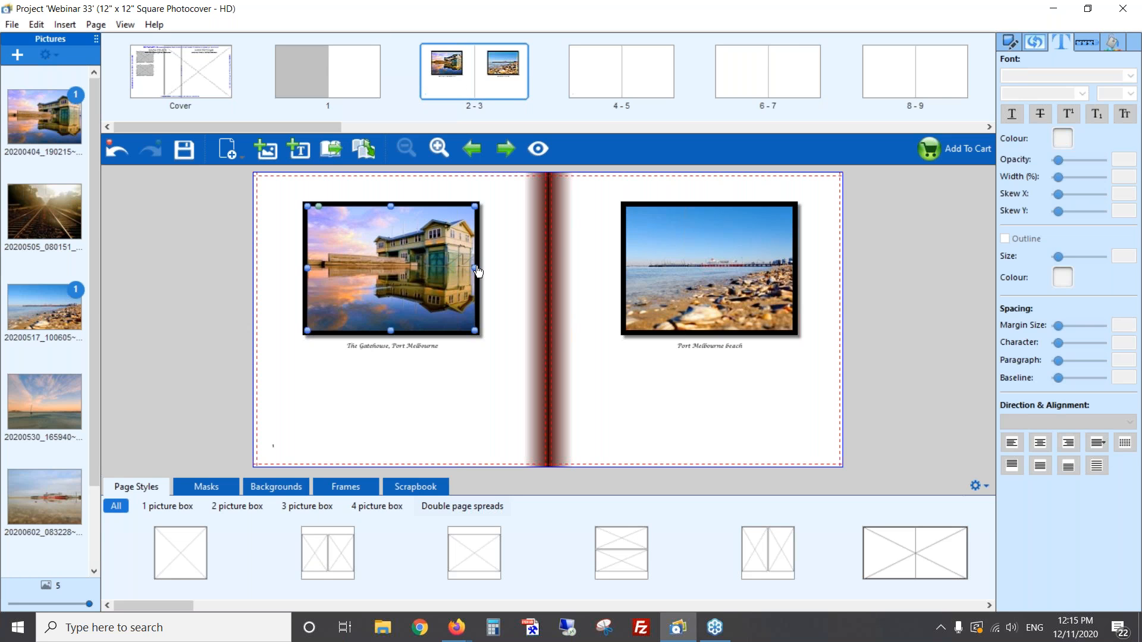
left_click_drag(478, 271, 404, 272)
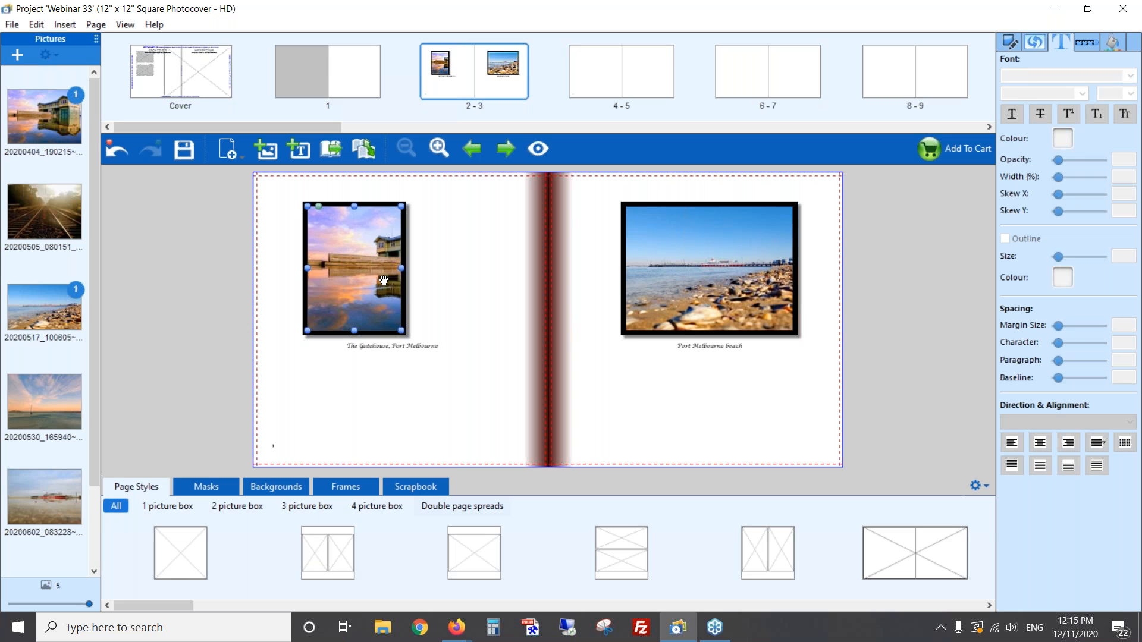
left_click_drag(386, 276, 310, 271)
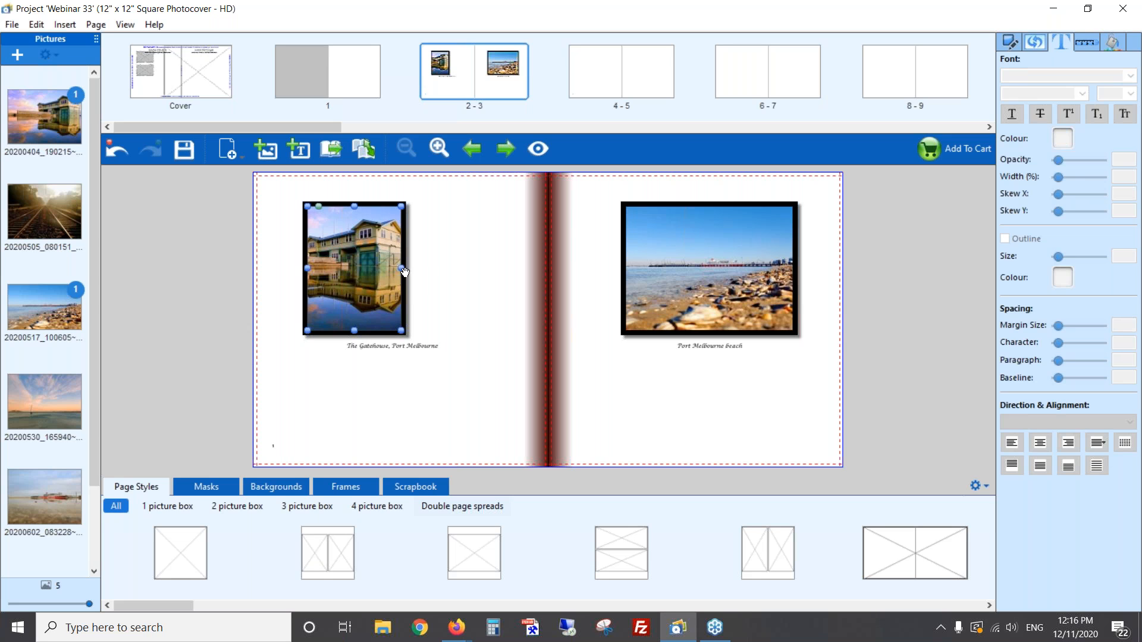
left_click(476, 288)
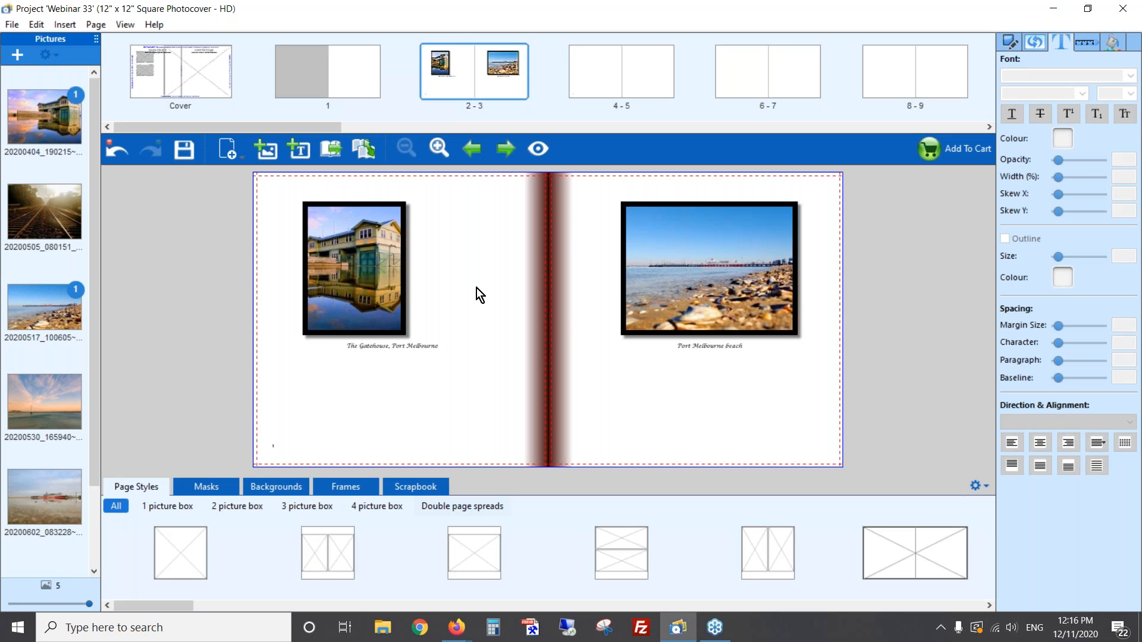
key("ctrl+z")
key("ctrl+z")
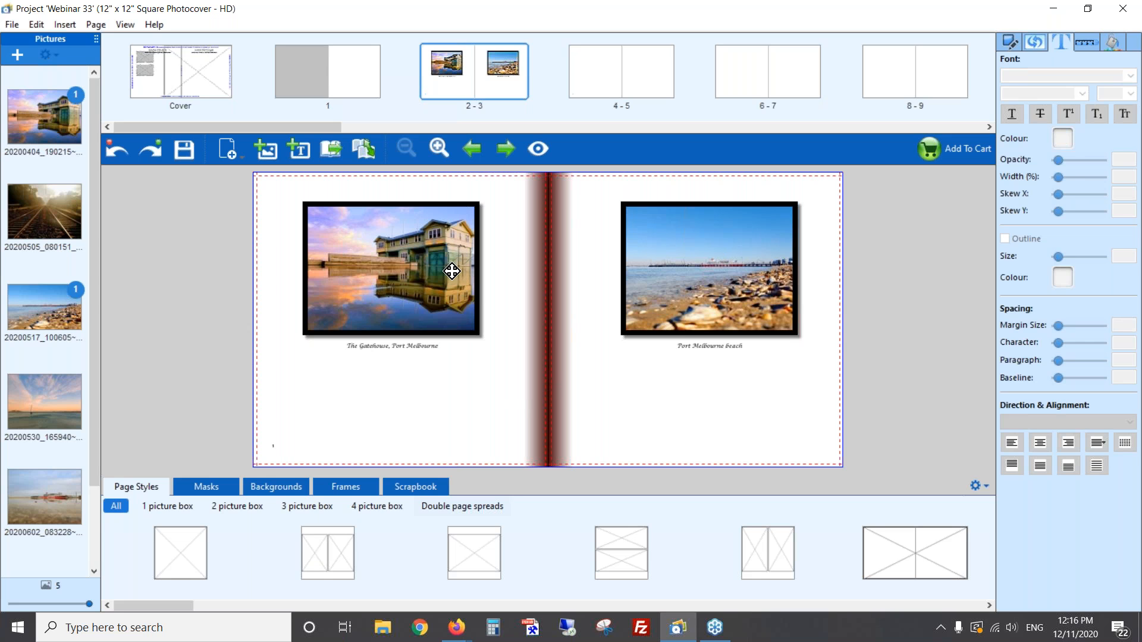
Step: Swap the Gatehouse photo on page 2 with the beach photo on page 3, leaving the frames in place
left_click(386, 273)
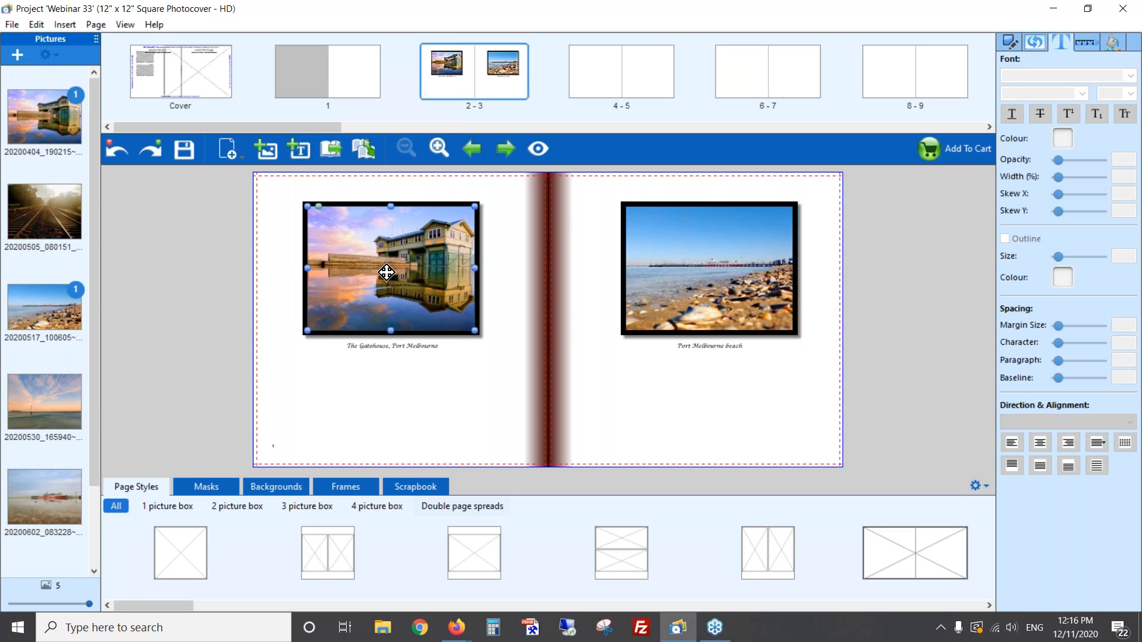
left_click_drag(386, 272, 417, 248)
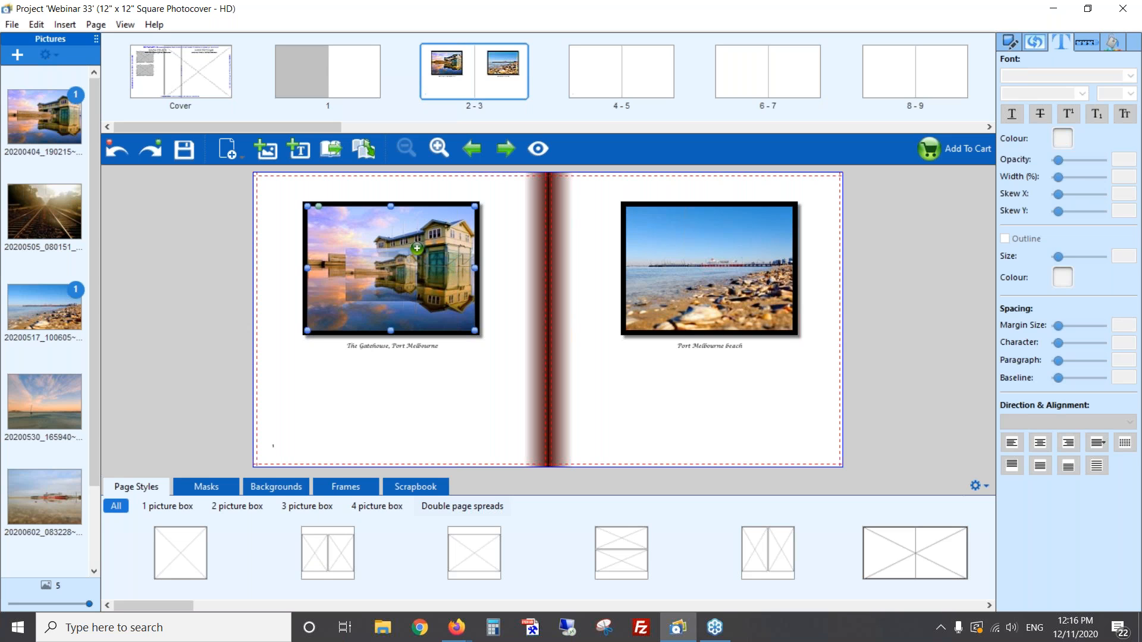
left_click_drag(389, 273, 705, 272)
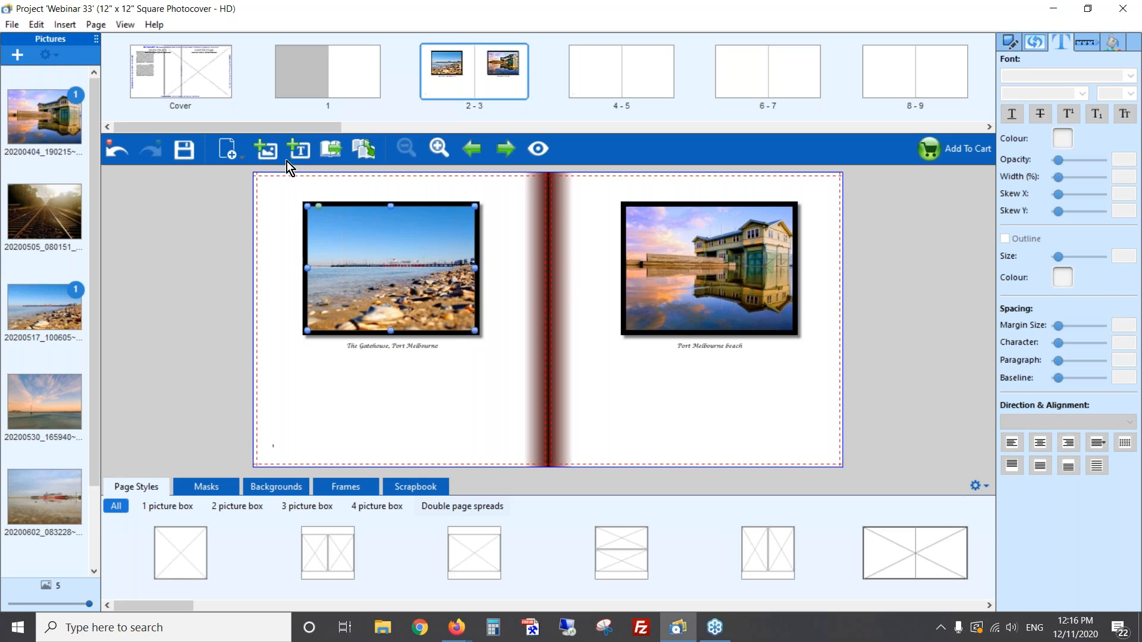
Step: Add an empty square picture box and place it below the caption on page 2
left_click(264, 149)
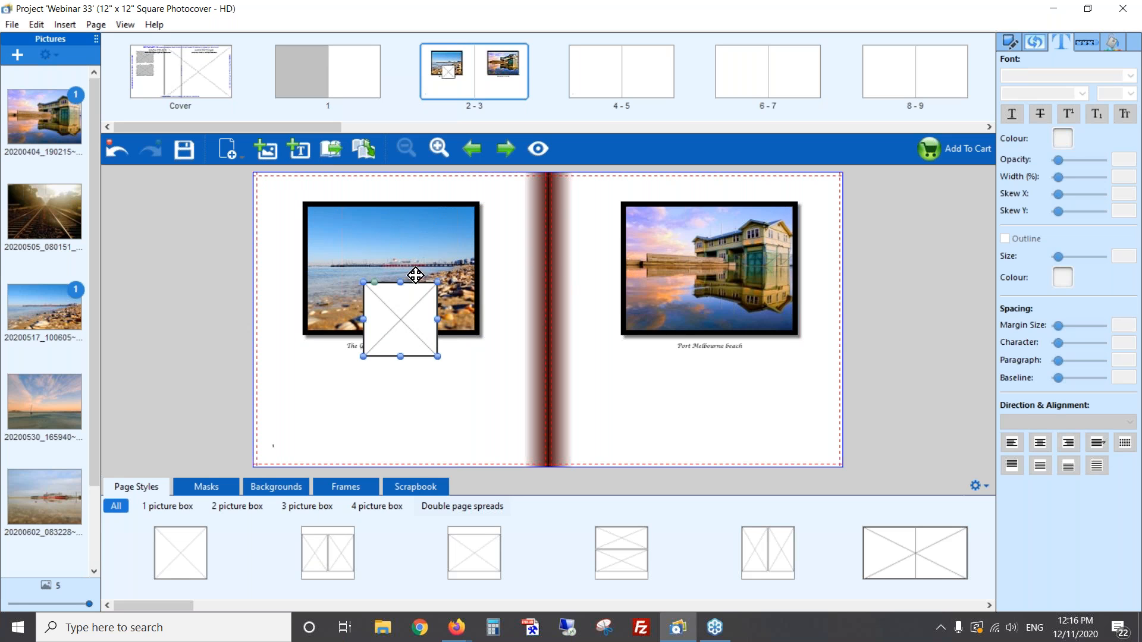
left_click_drag(426, 322, 459, 400)
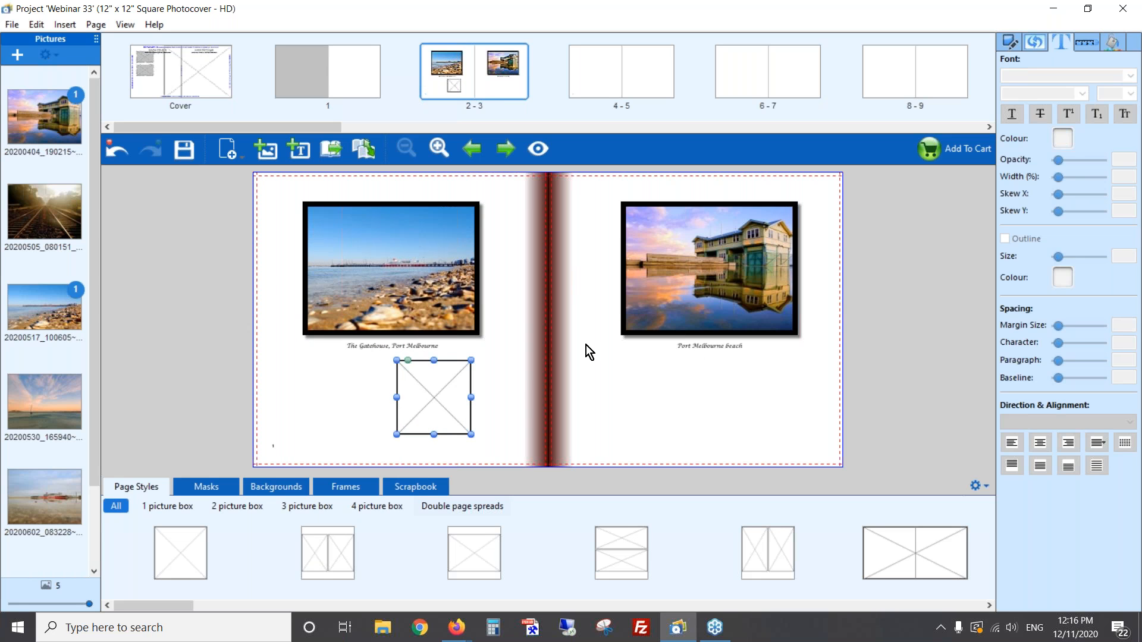
Step: Try moving the building photo from page 3 into the empty picture box on page 2, and undo the move and the added box
left_click_drag(684, 258, 716, 233)
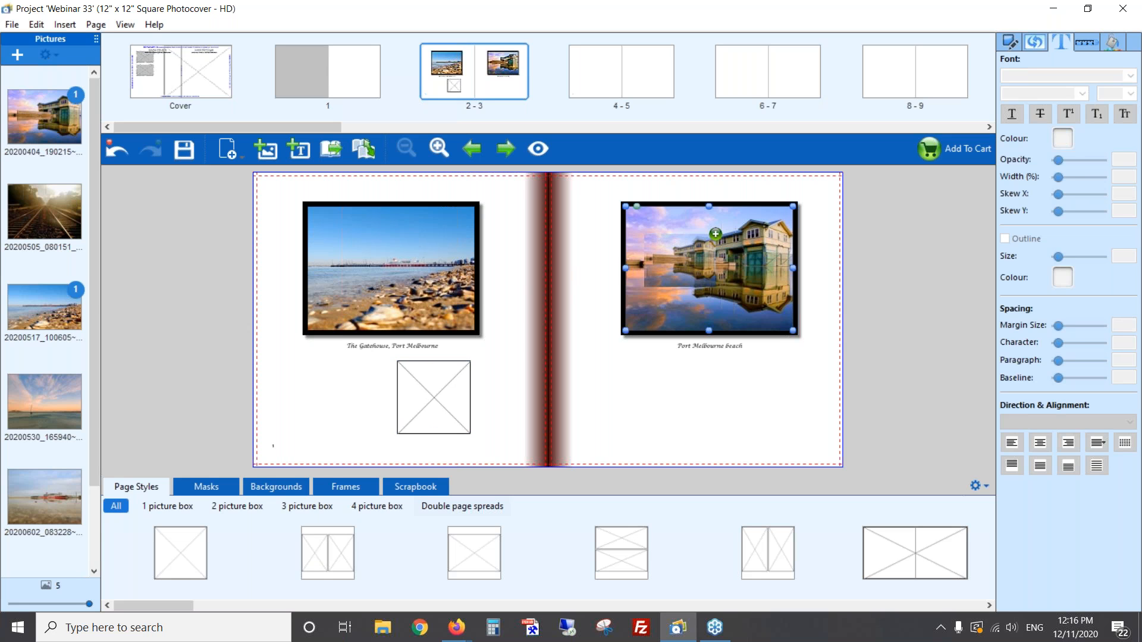
left_click_drag(715, 234, 445, 402)
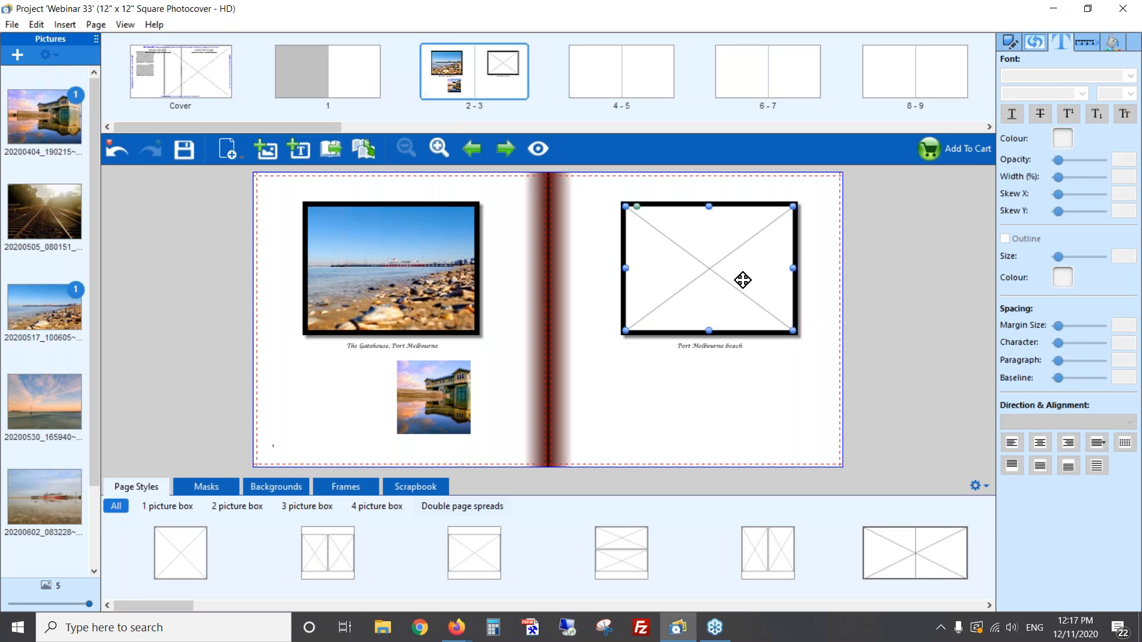
left_click_drag(742, 280, 743, 279)
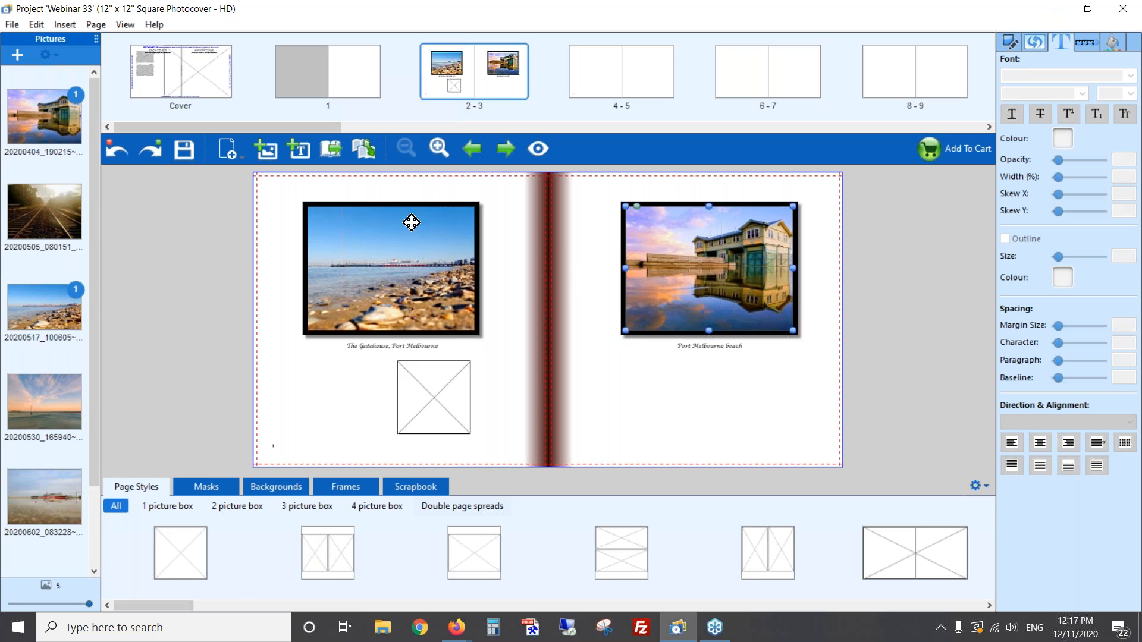
left_click(111, 148)
left_click(110, 148)
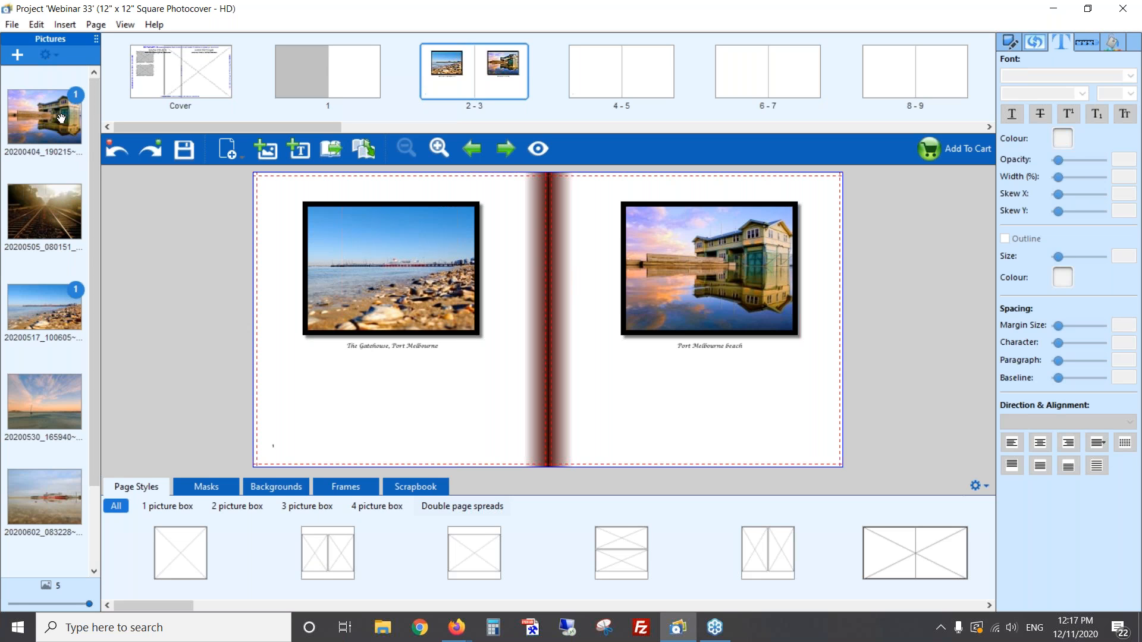
Step: Clear all pictures from the project's picture list
left_click(51, 59)
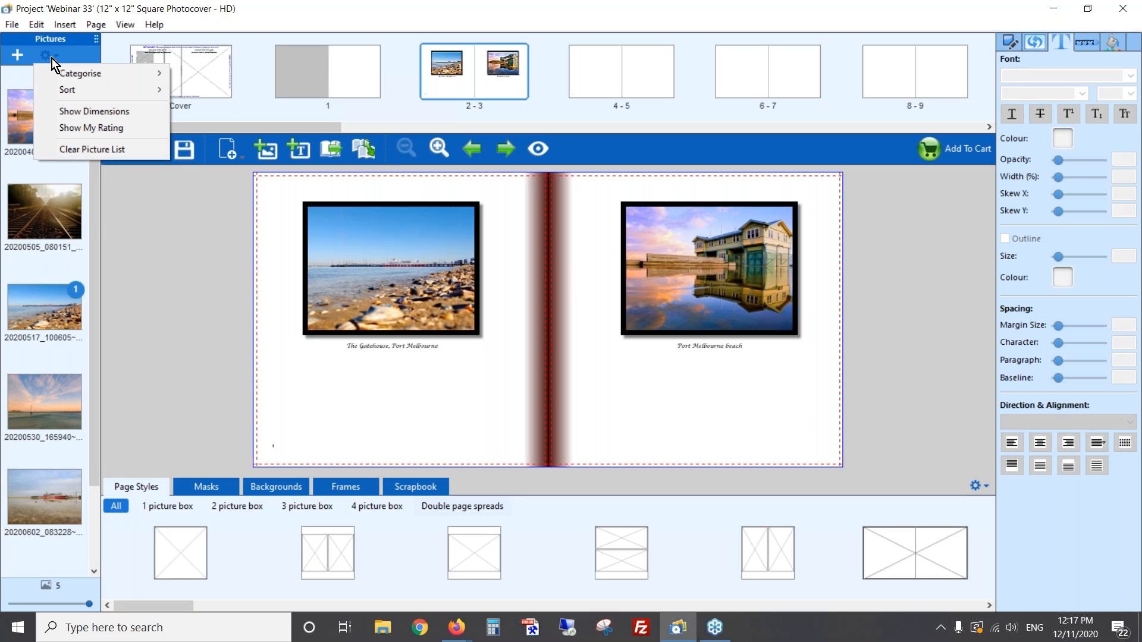
left_click(99, 149)
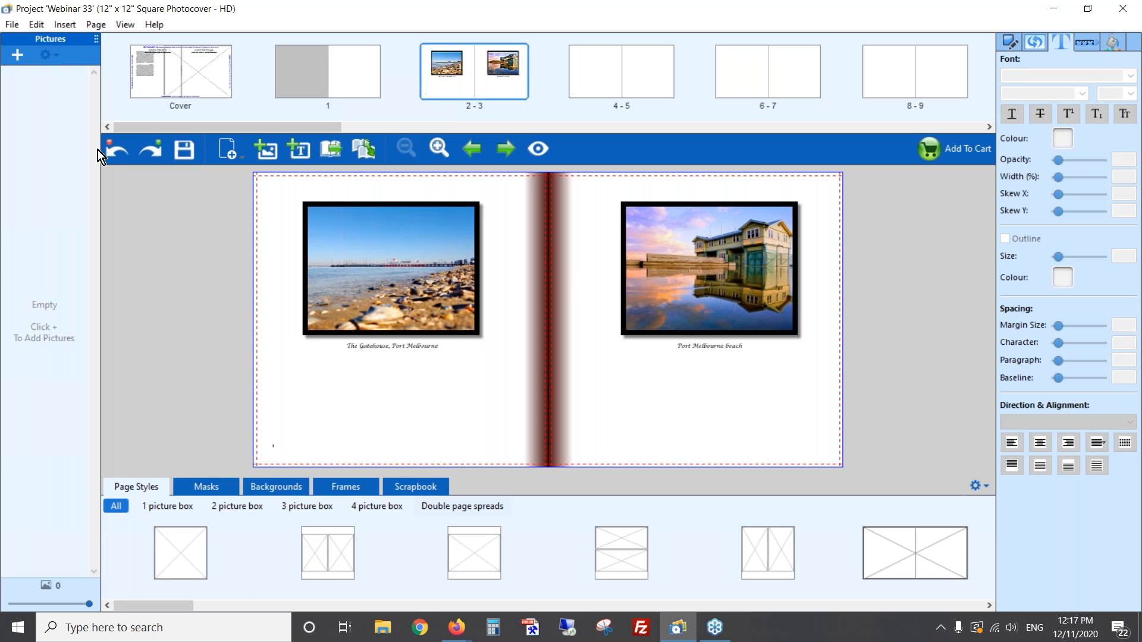
Step: Add 20 pages after the last page of the book
left_click(227, 154)
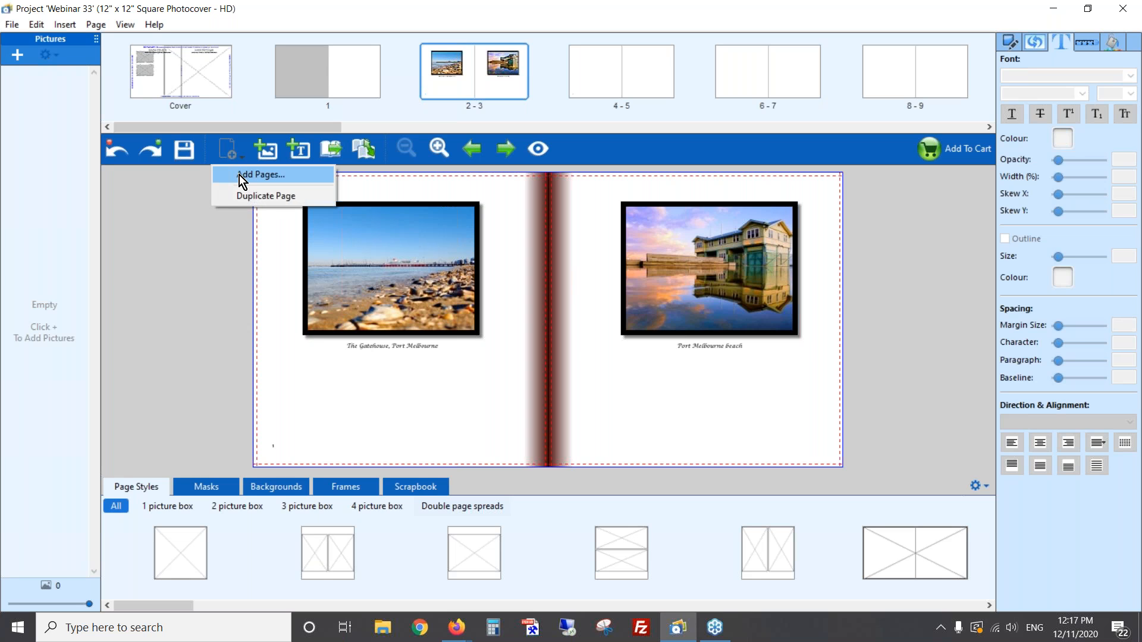
left_click(239, 175)
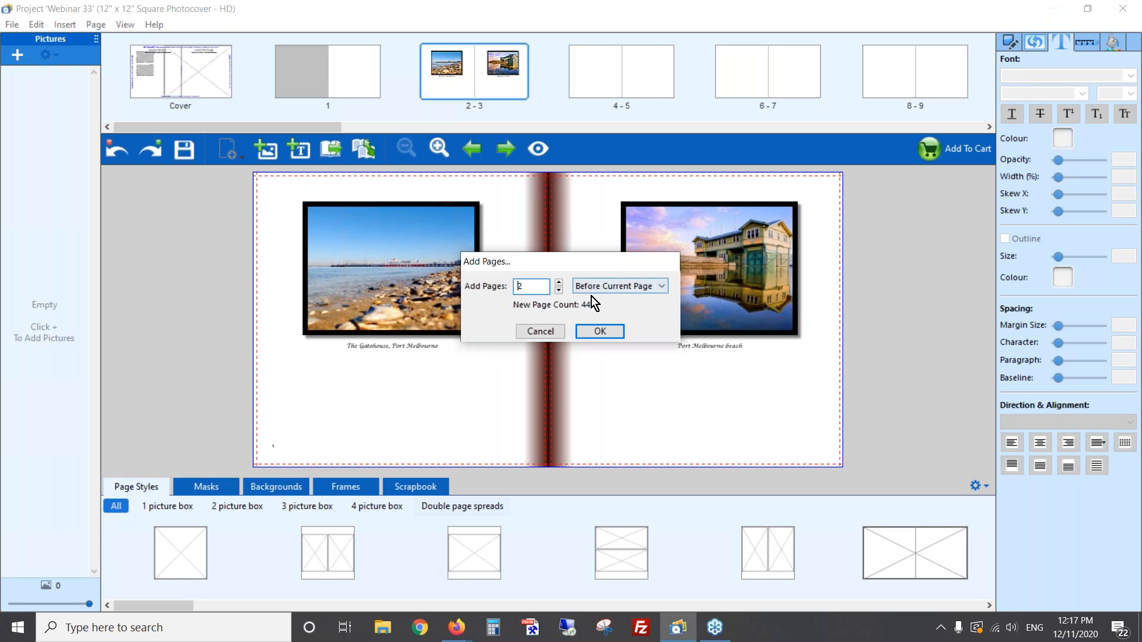
left_click(662, 287)
left_click(637, 308)
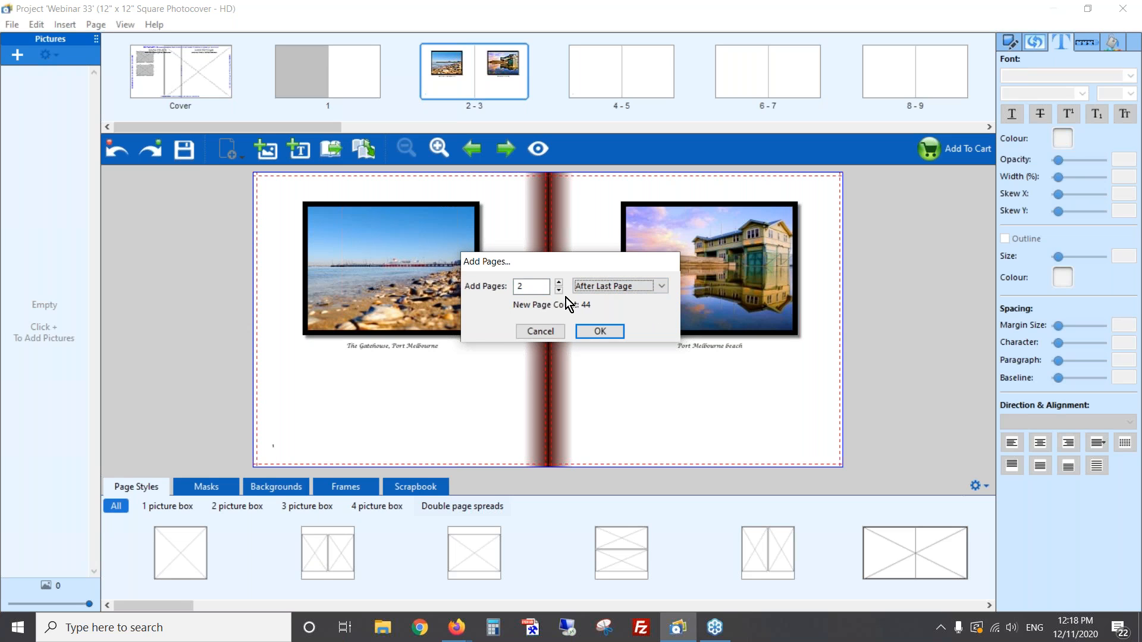
left_click_drag(546, 287, 507, 289)
left_click(589, 331)
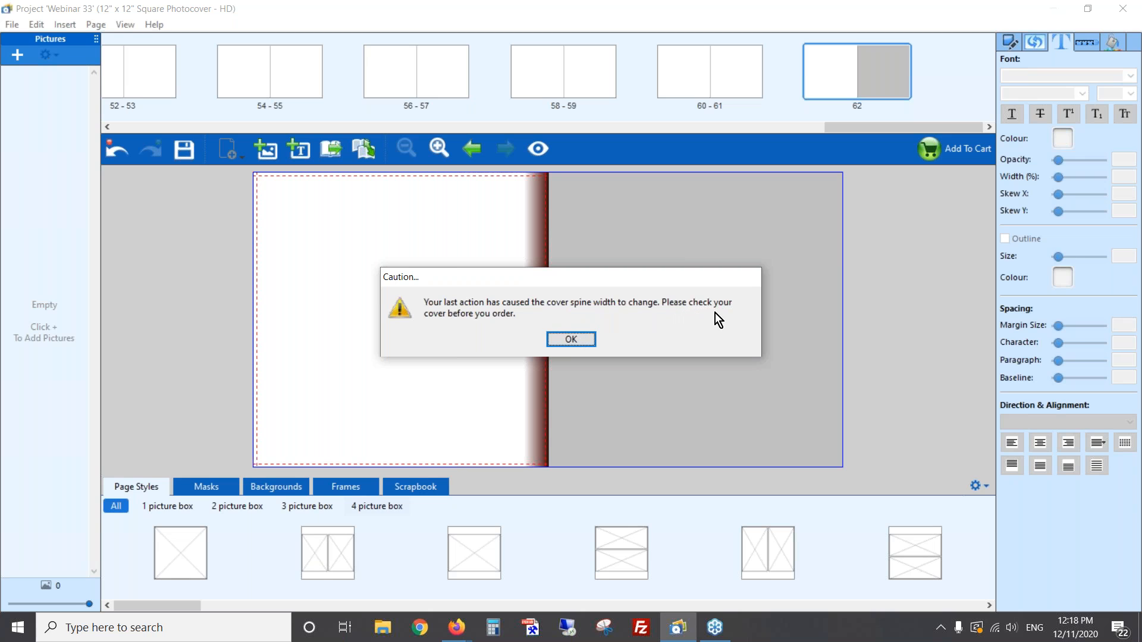
left_click(587, 343)
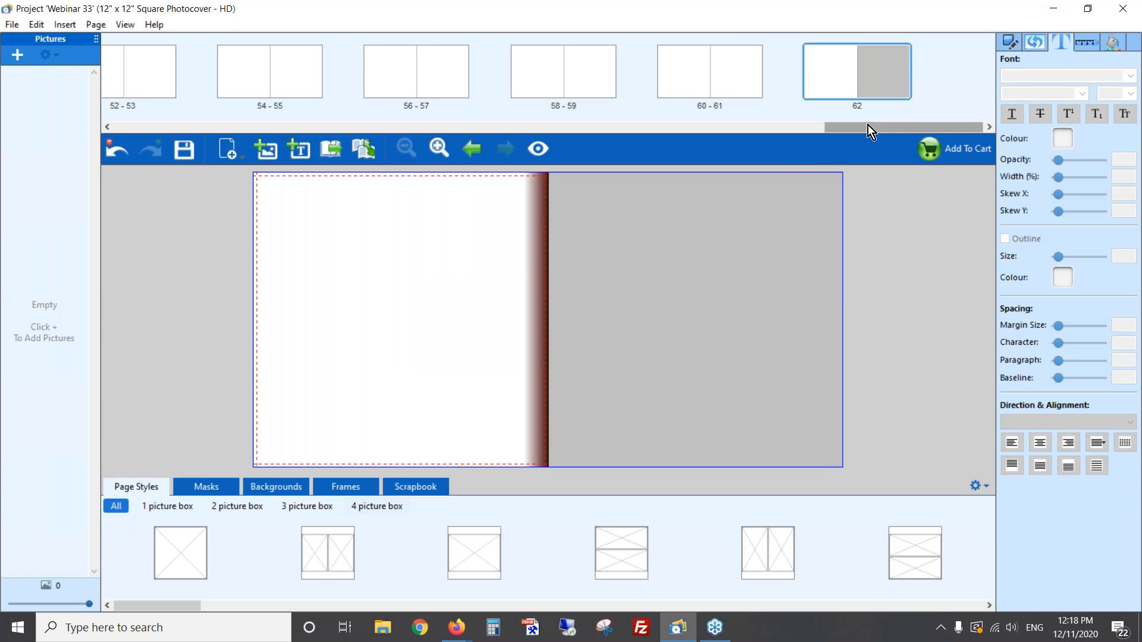
Step: Open the cover spread to check its spine, and return to pages 2 - 3
left_click_drag(864, 126, 136, 138)
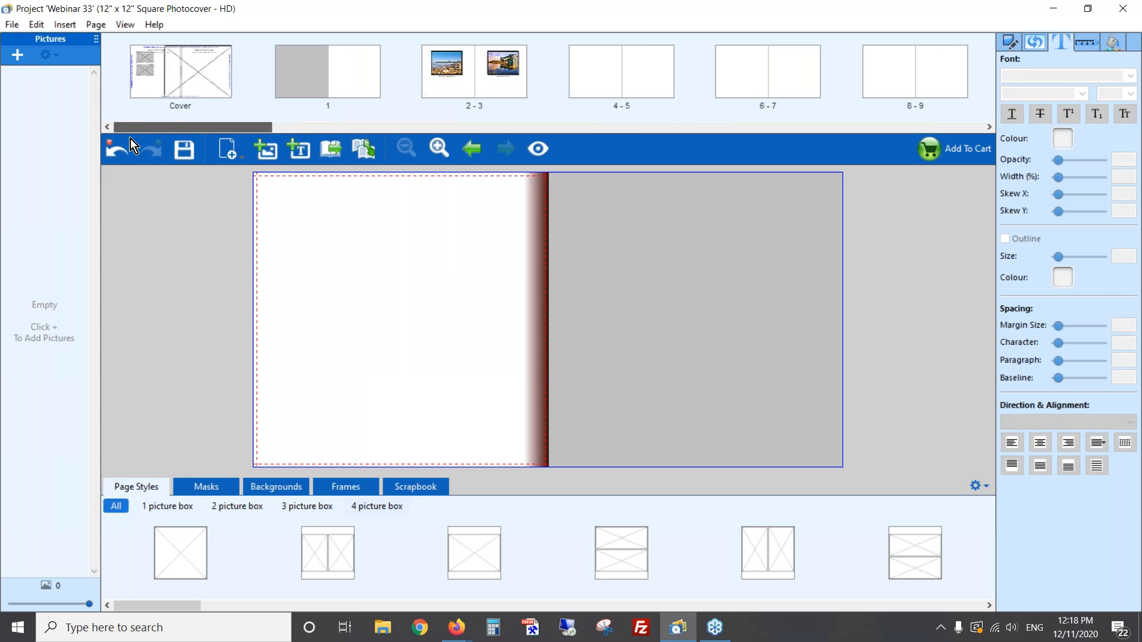
left_click(205, 76)
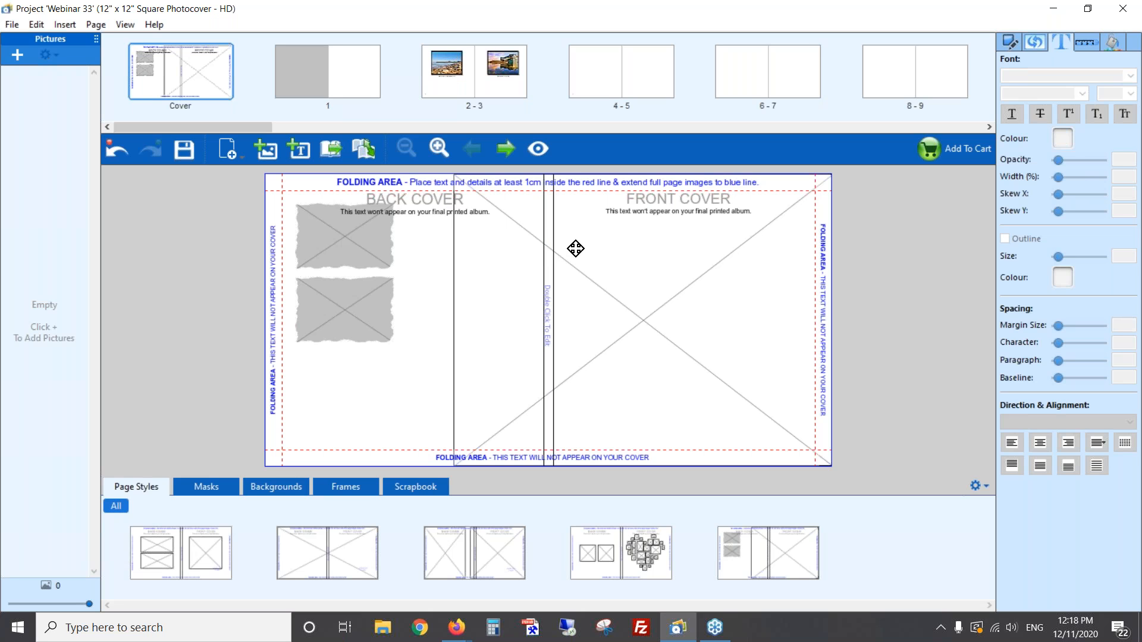
left_click(501, 80)
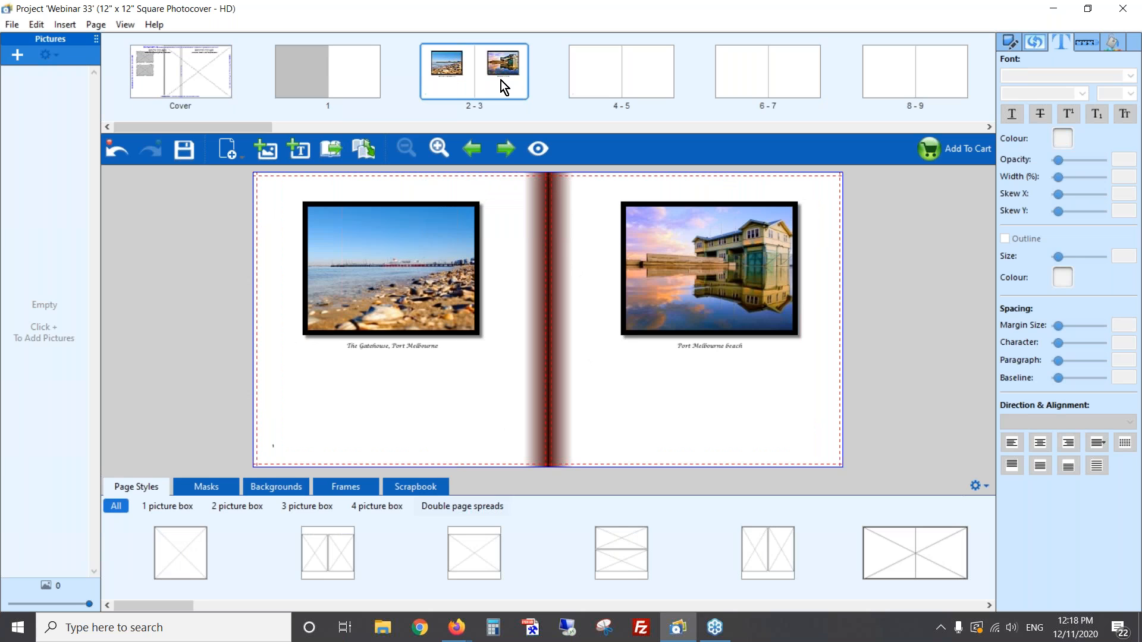
Step: Insert a blank spread before the photo spread on pages 2 - 3, and delete the blank spread again
key("Insert")
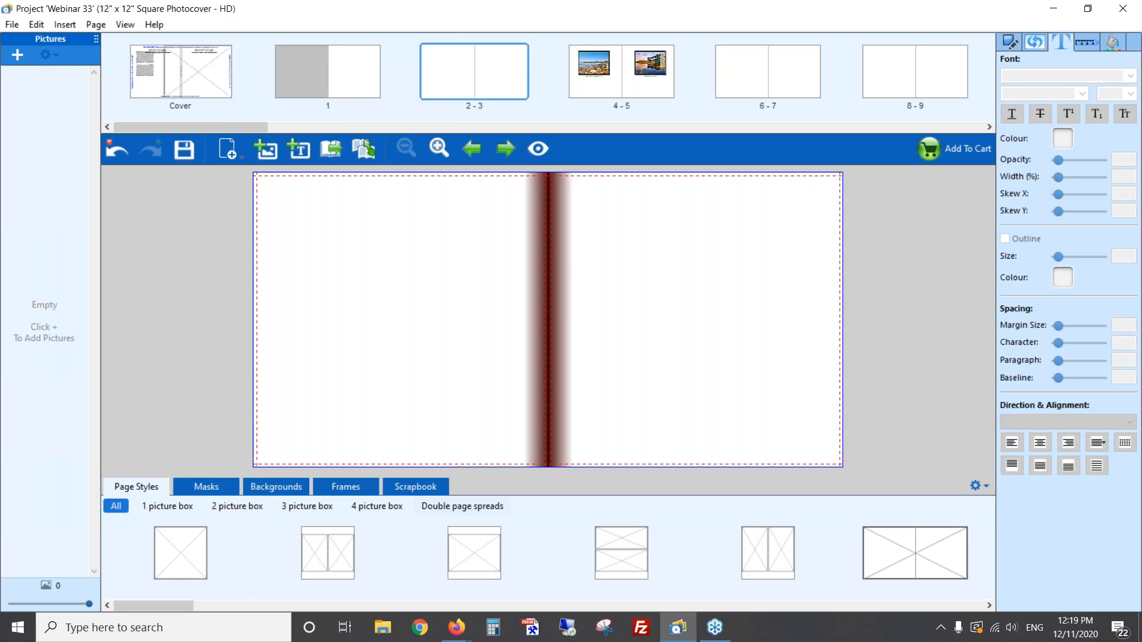
key("Delete")
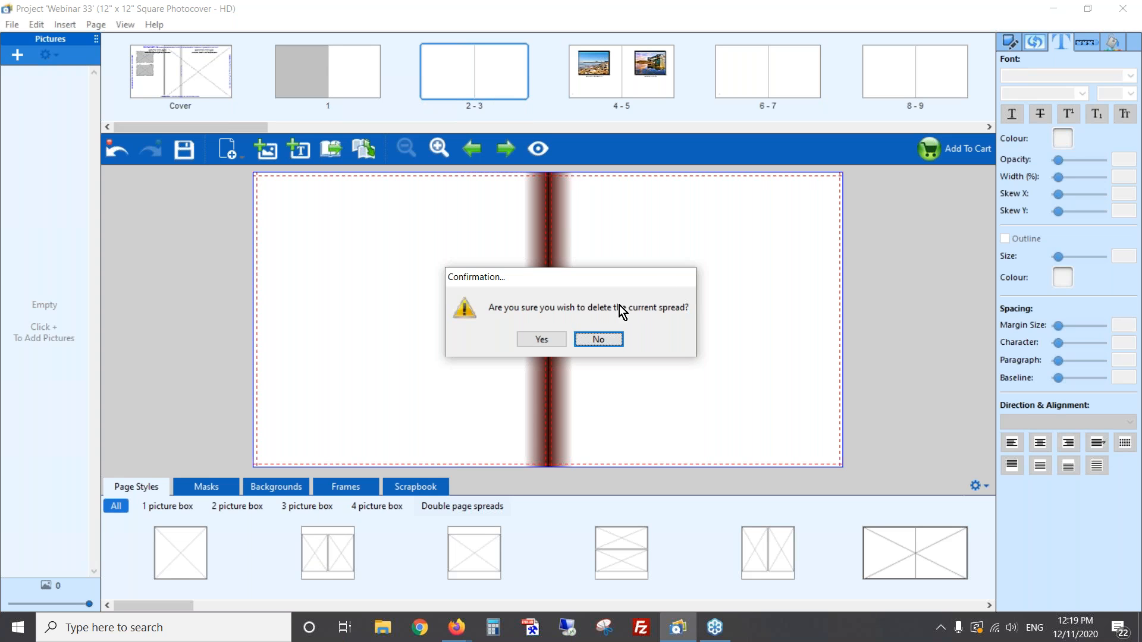
left_click(534, 339)
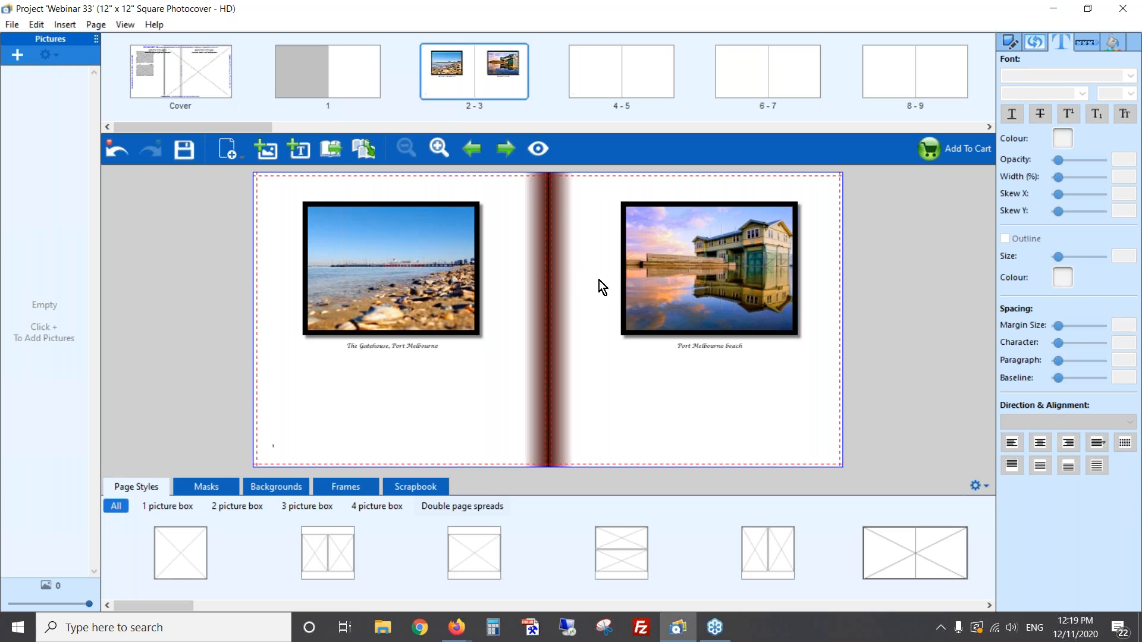
Step: Rearrange the pages by moving the photo spread from pages 2 - 3 to the pages 4 - 5 position
left_click(99, 26)
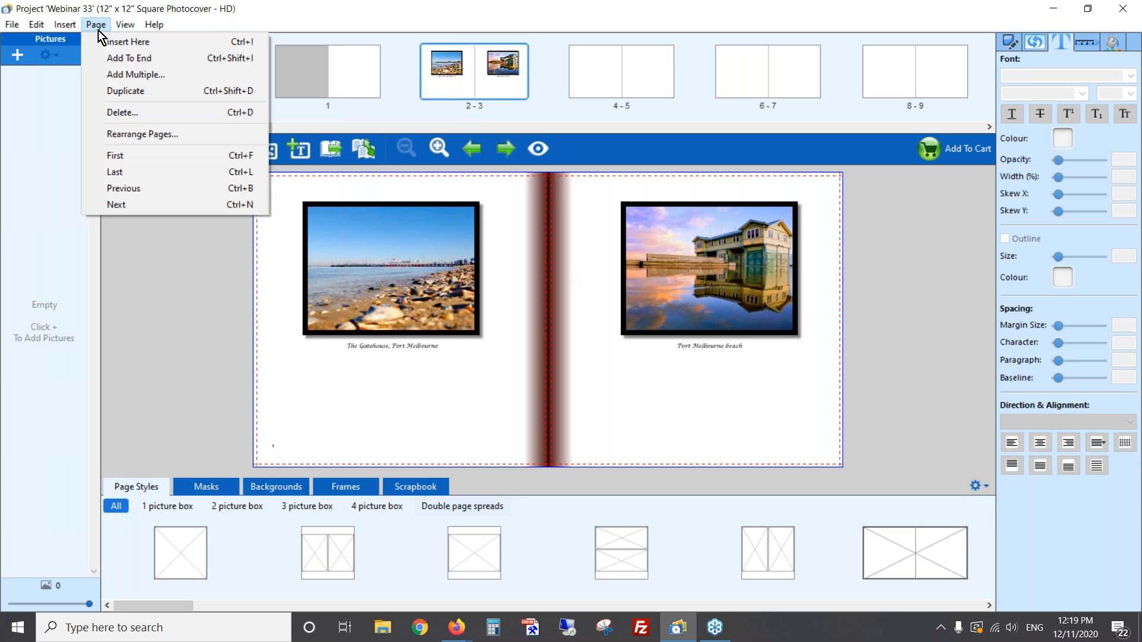
left_click(142, 132)
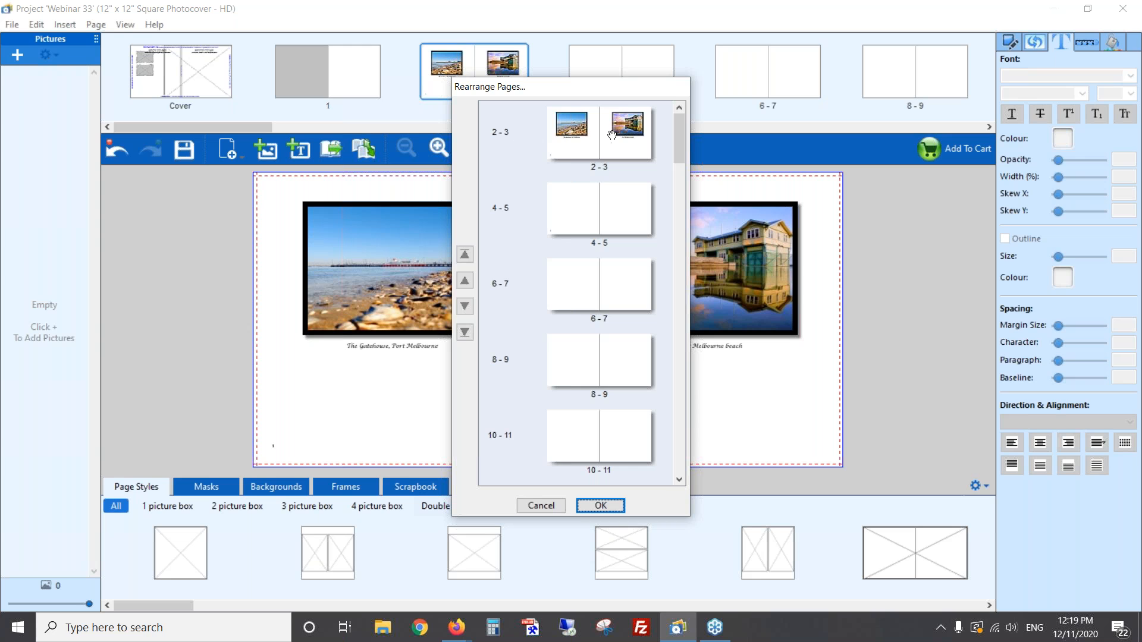
left_click_drag(613, 133, 615, 266)
left_click_drag(614, 212, 617, 330)
left_click_drag(623, 278, 616, 161)
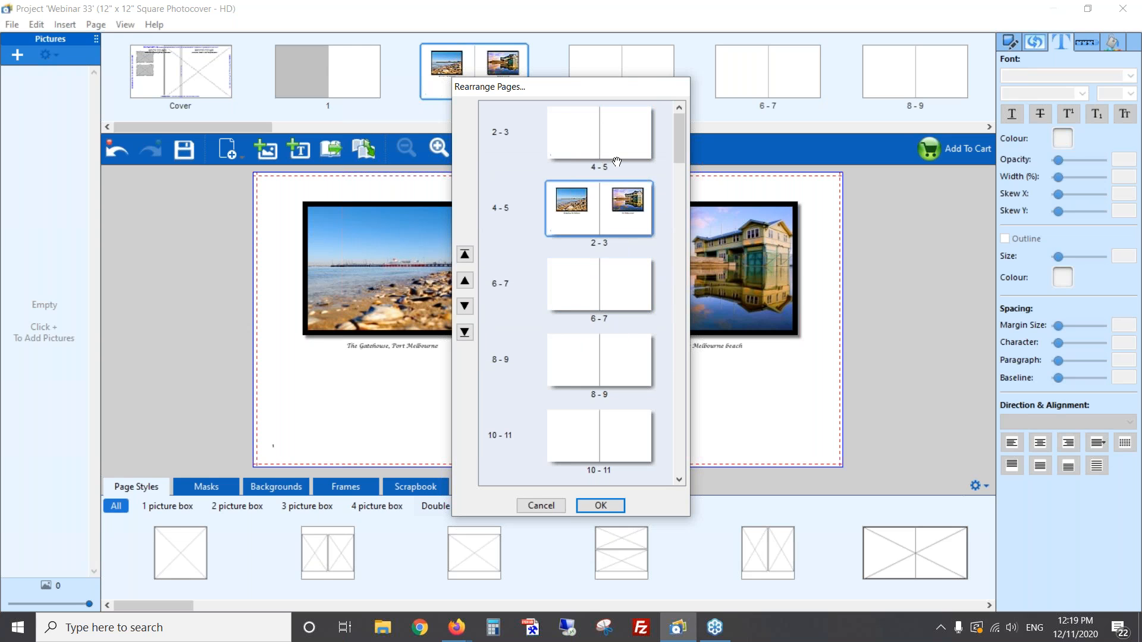